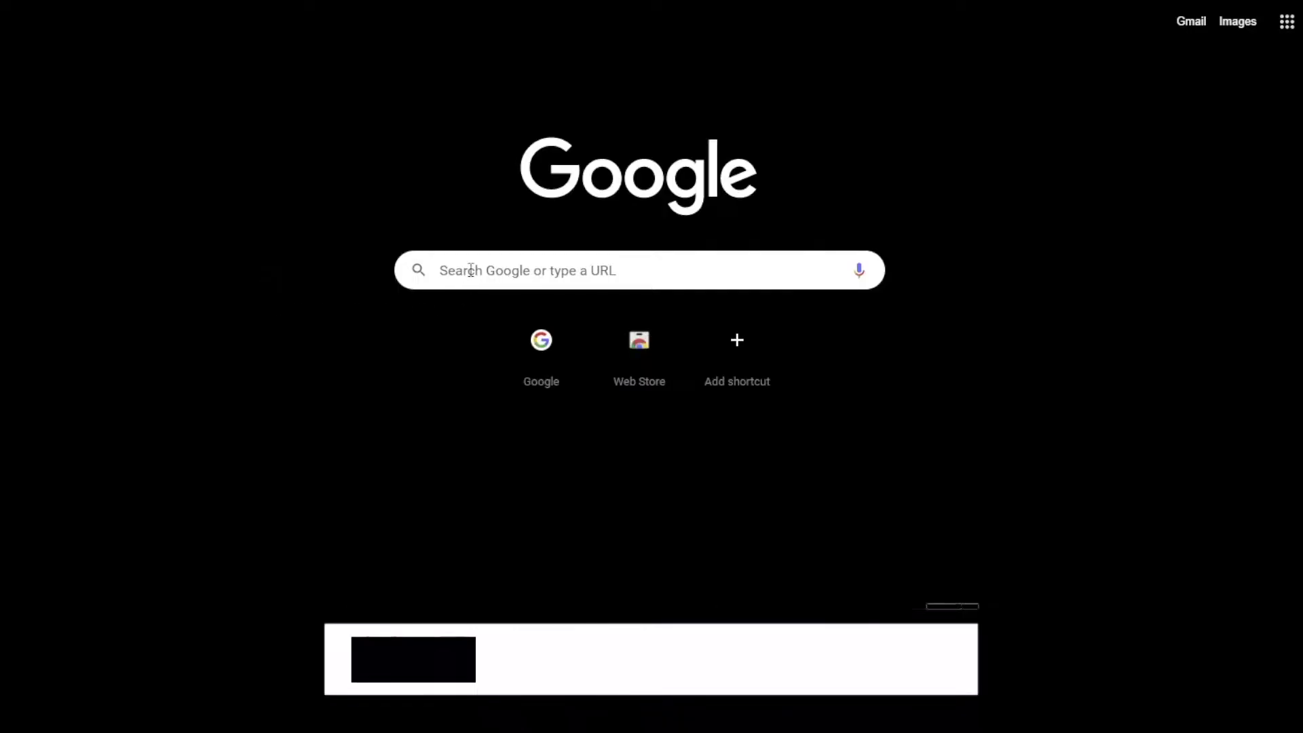
Step: Search Google for 'pokecube' and open the 'Pokecube AIO - Mods - Minecraft - CurseForge' result
{"action": "left_click", "coordinate": [461, 305]}
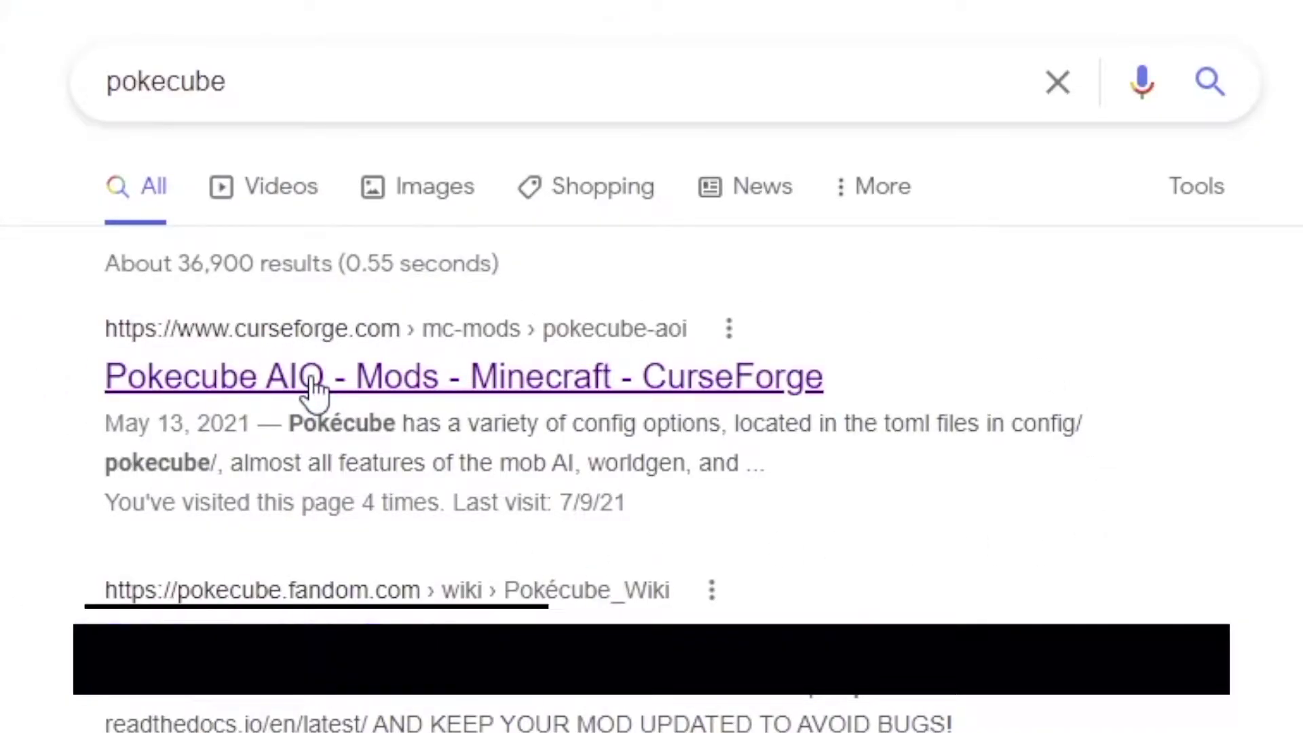
{"action": "left_click", "coordinate": [314, 393]}
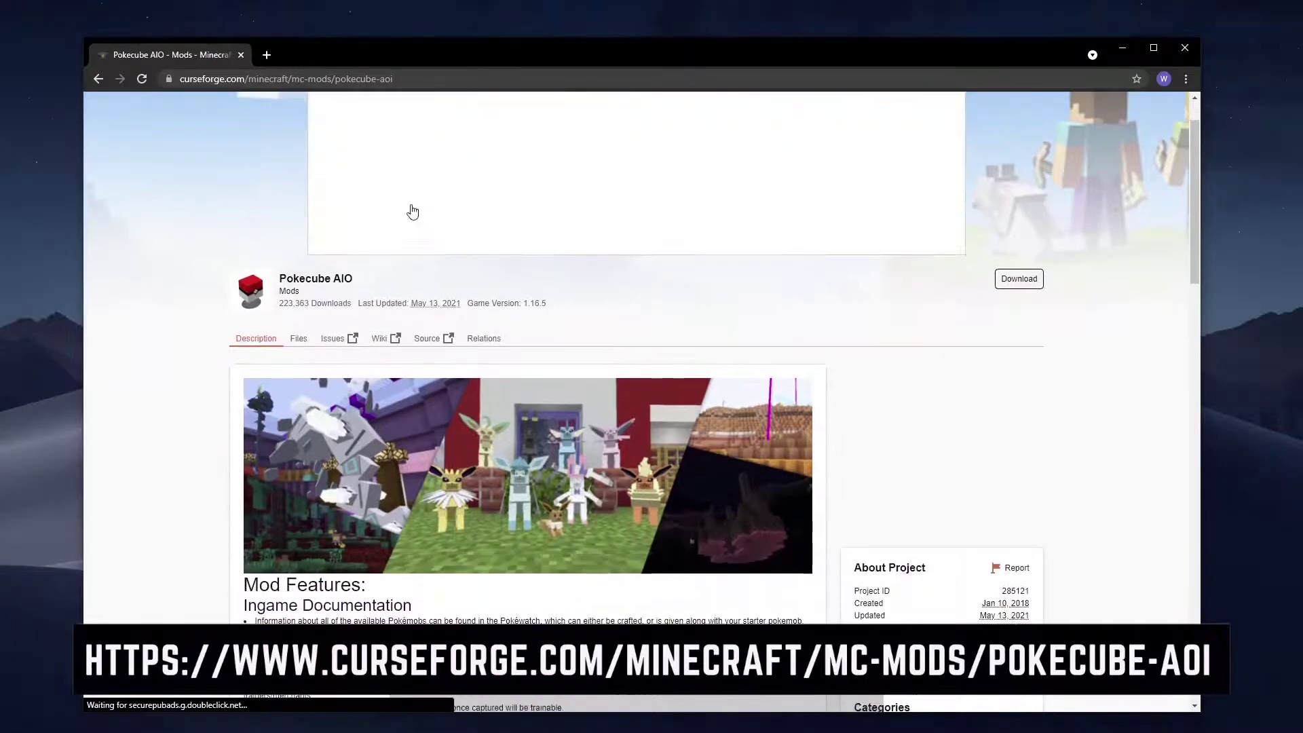
Step: Download pokecube-aio-1.16.5-3.11.5.jar from the Files list and keep it despite Chrome's warning
{"action": "scroll", "coordinate": [413, 212], "scroll_direction": "down", "scroll_amount": 2}
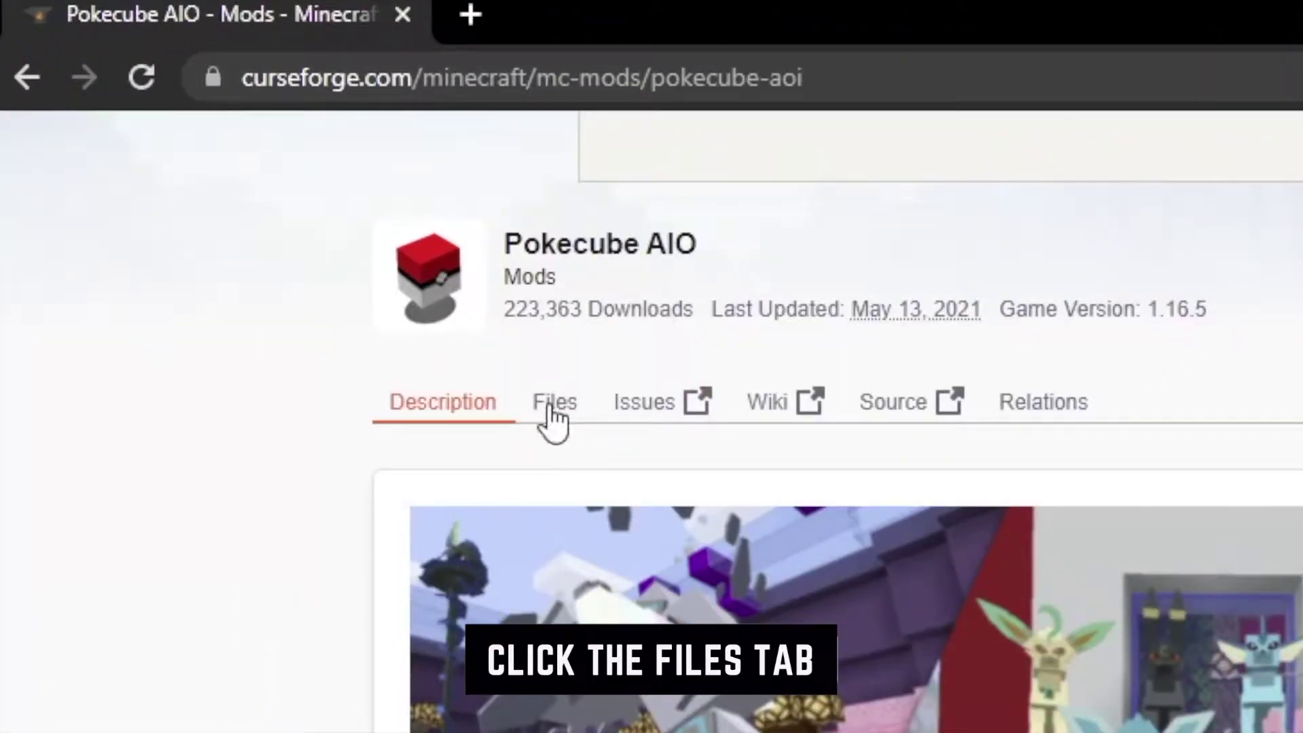
{"action": "left_click", "coordinate": [549, 410]}
{"action": "scroll", "coordinate": [407, 312], "scroll_direction": "down", "scroll_amount": 4}
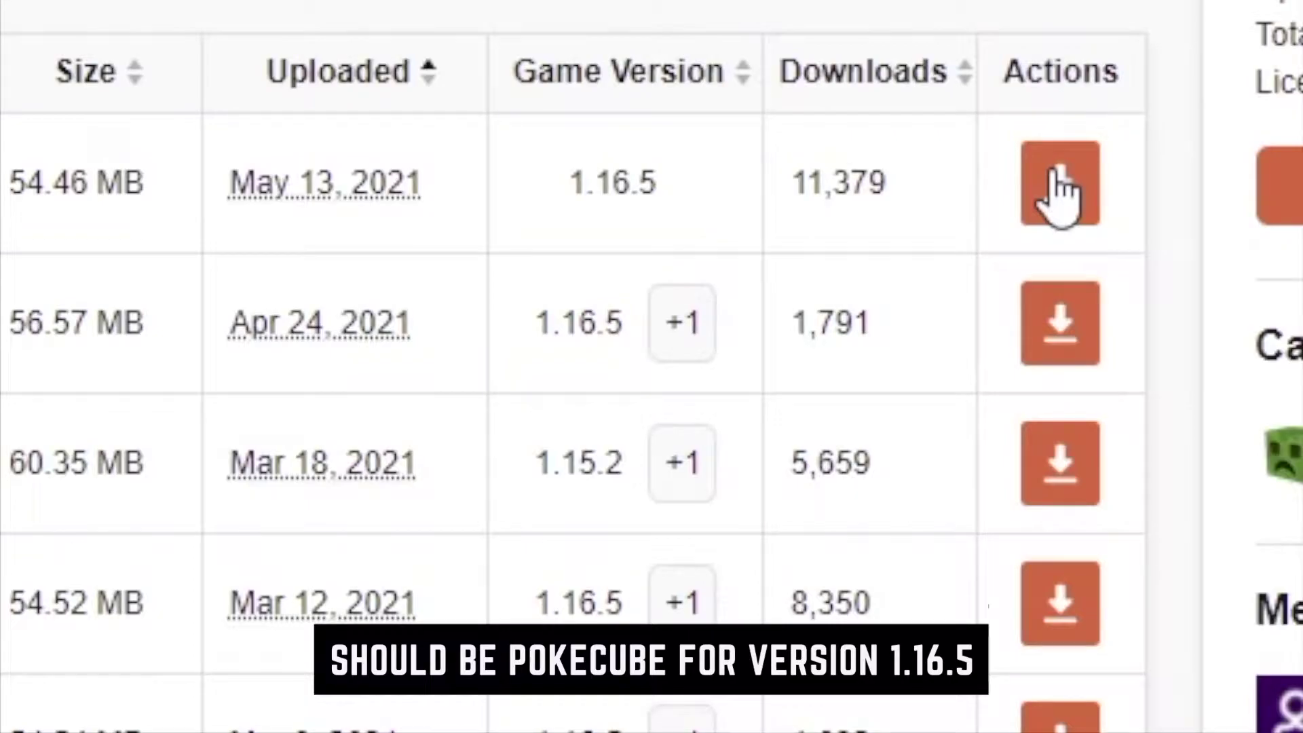
{"action": "left_click", "coordinate": [1059, 186]}
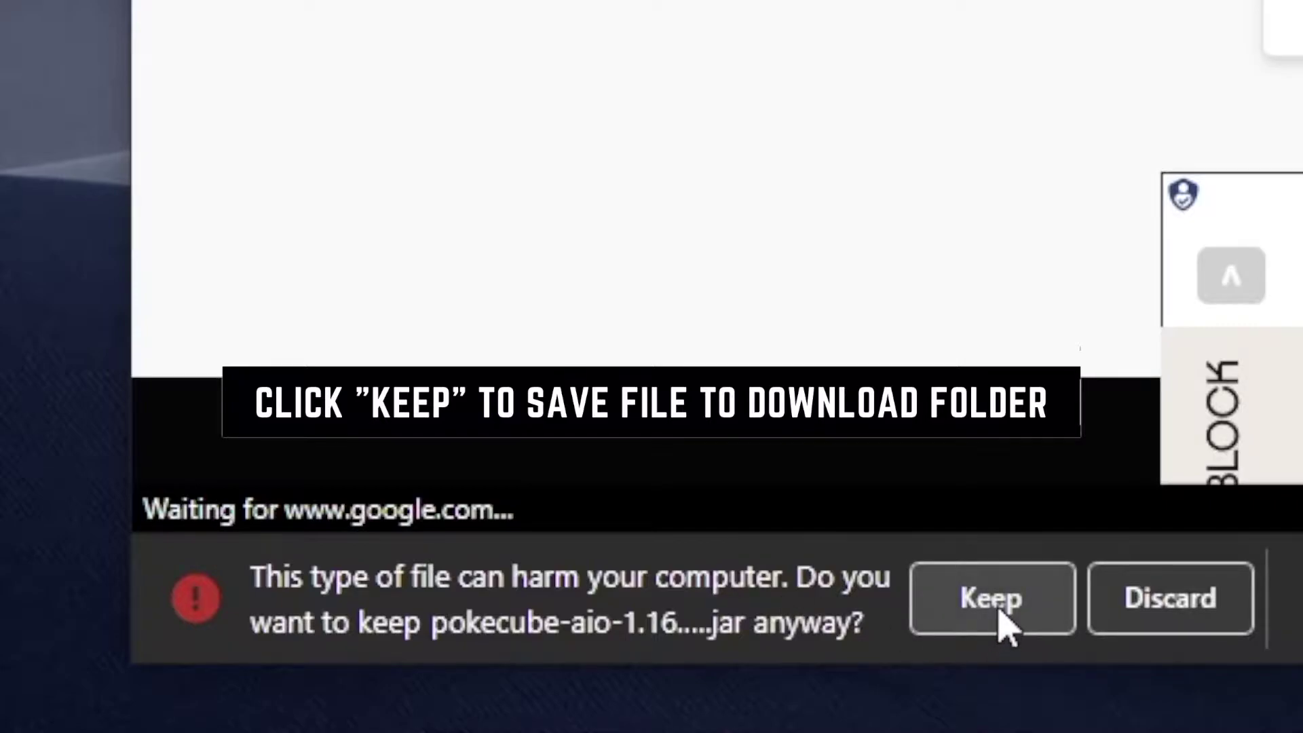
{"action": "left_click", "coordinate": [1000, 611]}
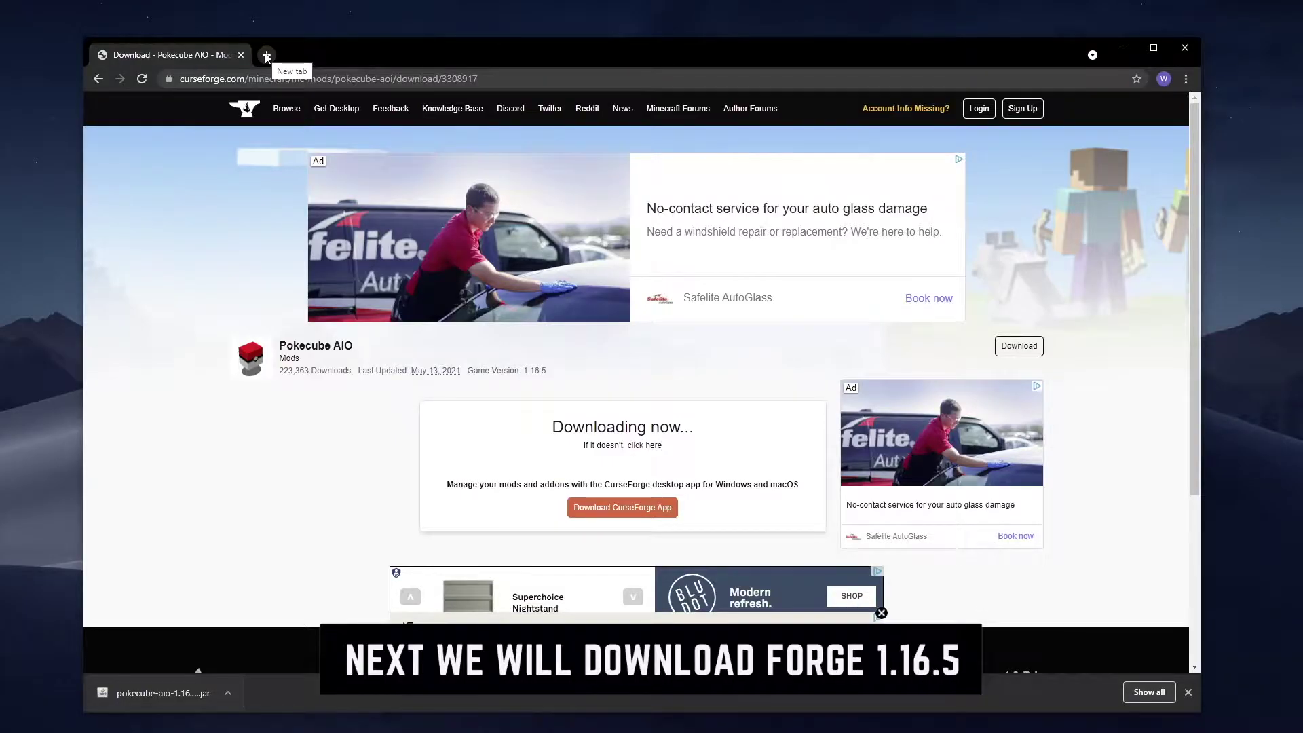
{"action": "left_click", "coordinate": [265, 55]}
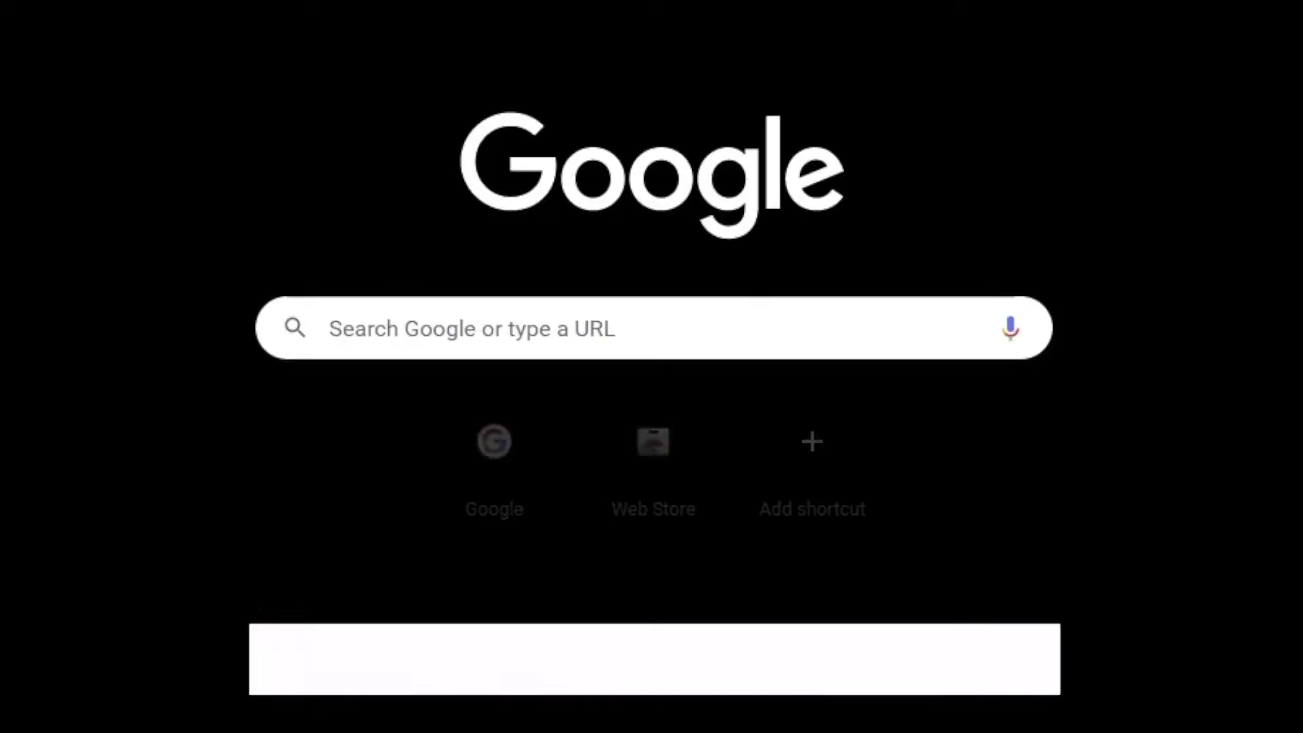
Step: Download the latest Forge 1.16.5 installer (36.1.3) from files.minecraftforge.net and keep the jar
{"action": "left_click", "coordinate": [369, 329]}
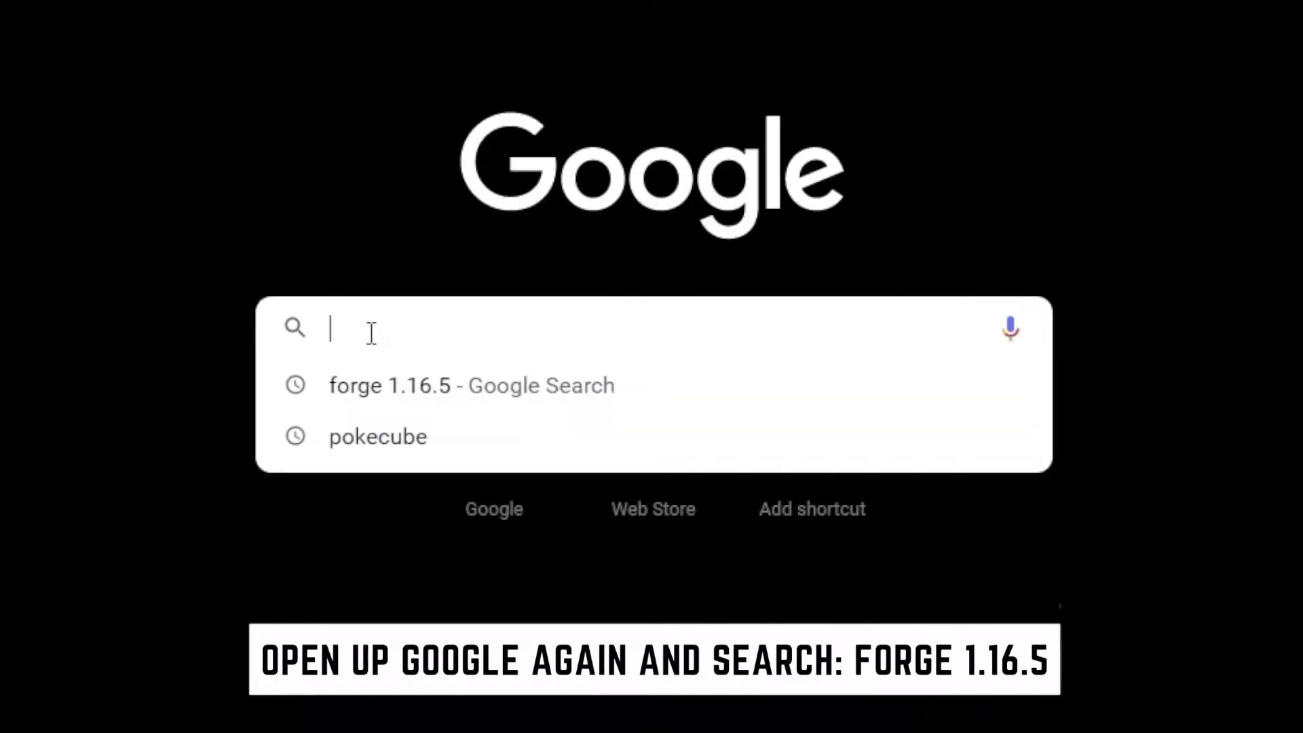
{"action": "left_click", "coordinate": [375, 395]}
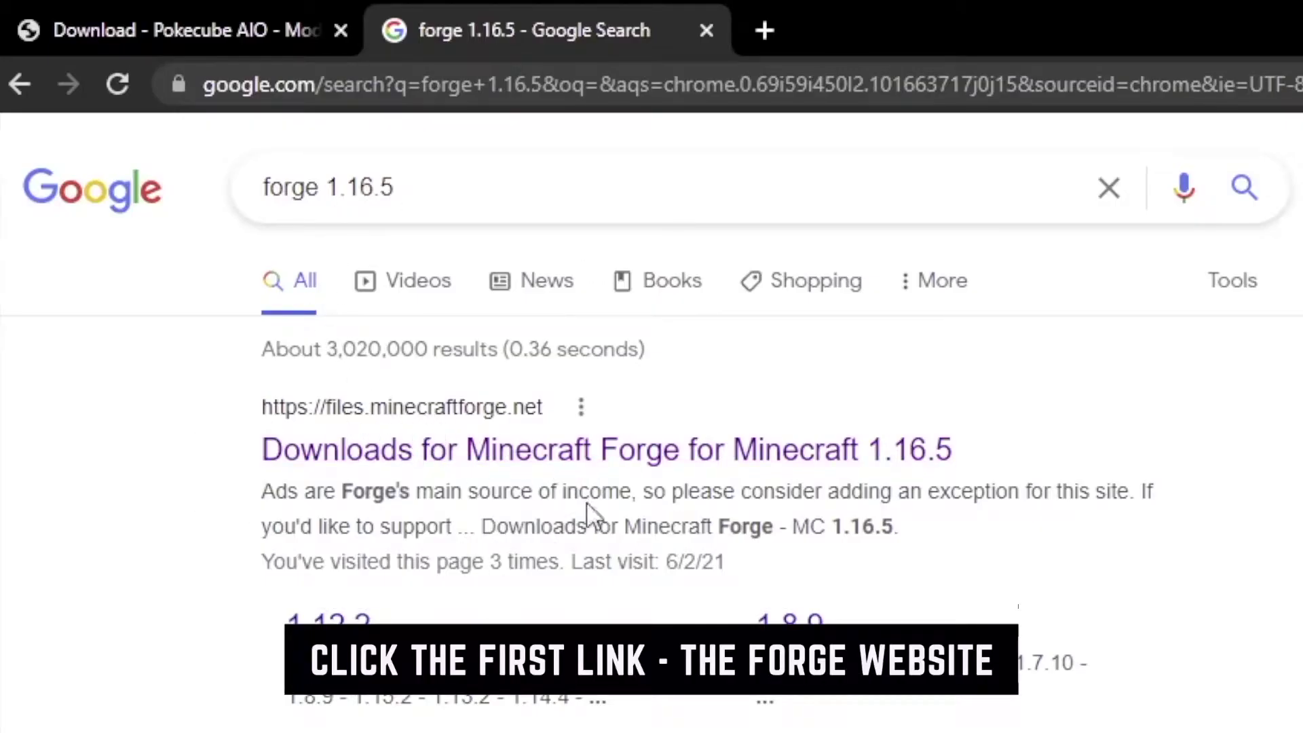
{"action": "left_click", "coordinate": [585, 475]}
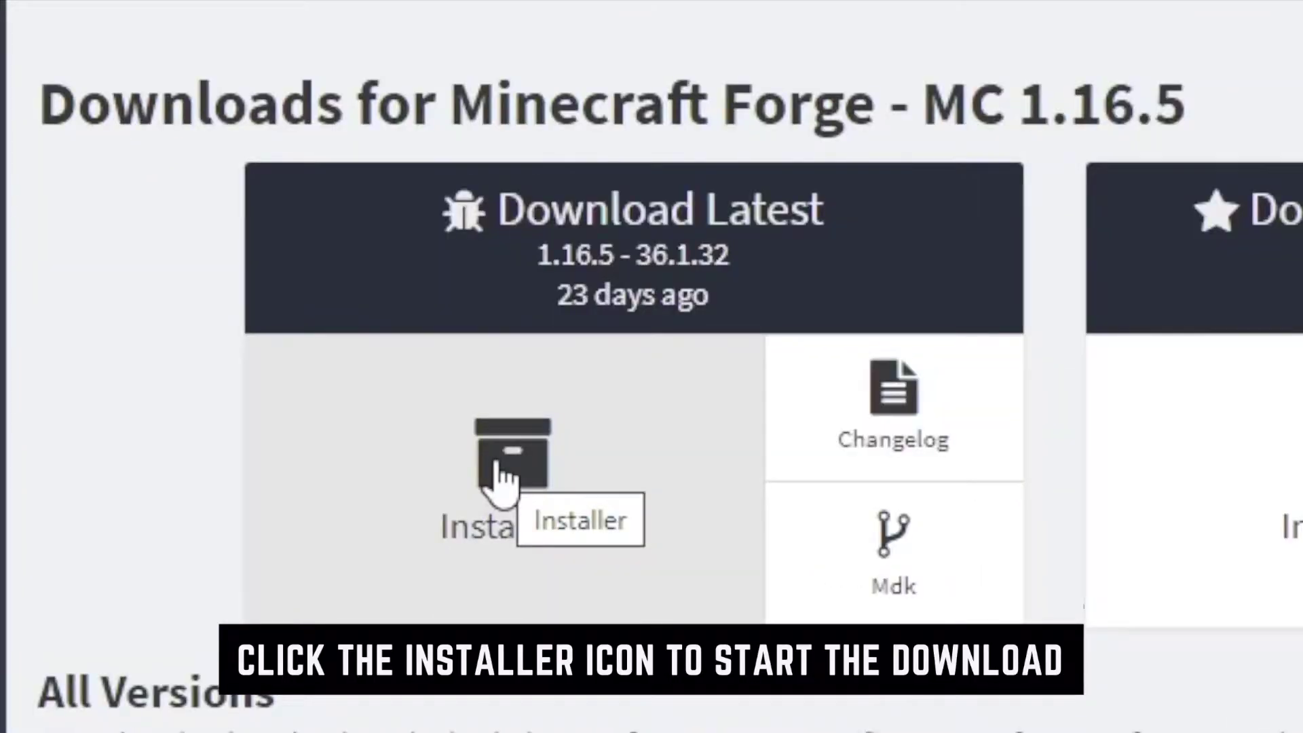
{"action": "left_click", "coordinate": [499, 475]}
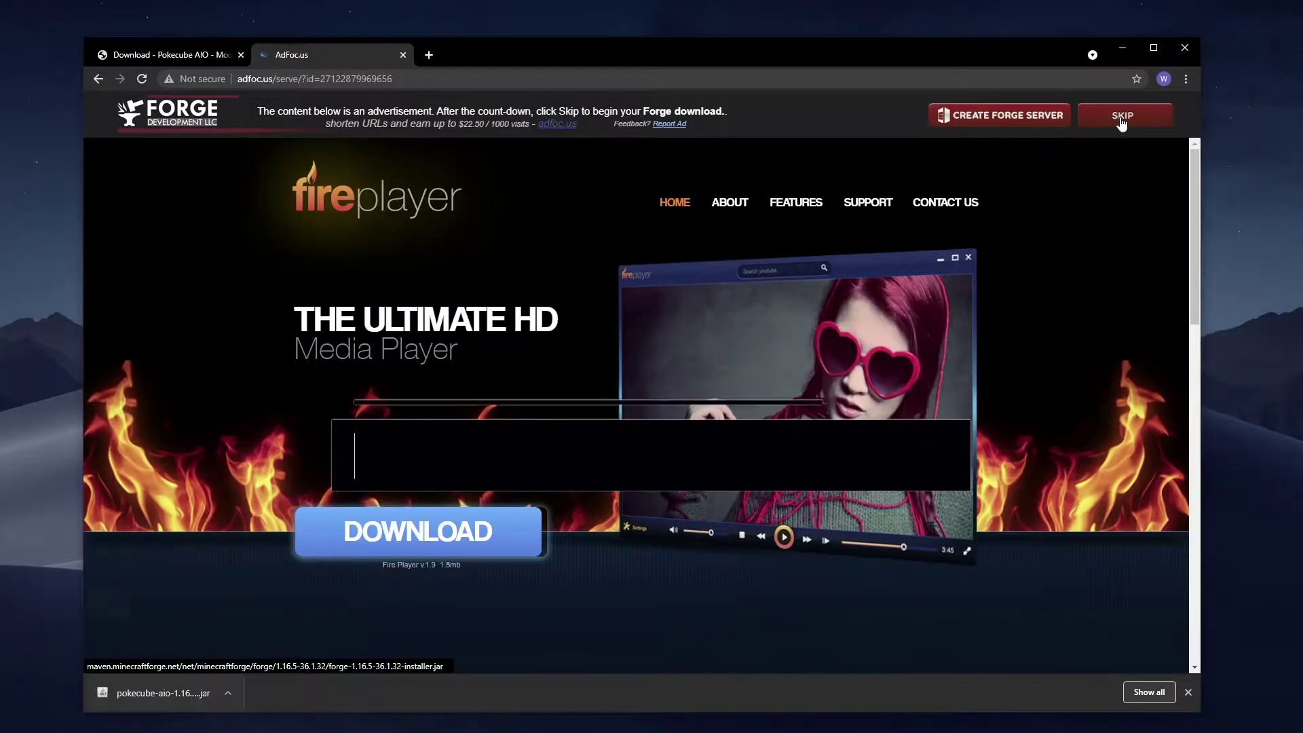
{"action": "left_click", "coordinate": [842, 327]}
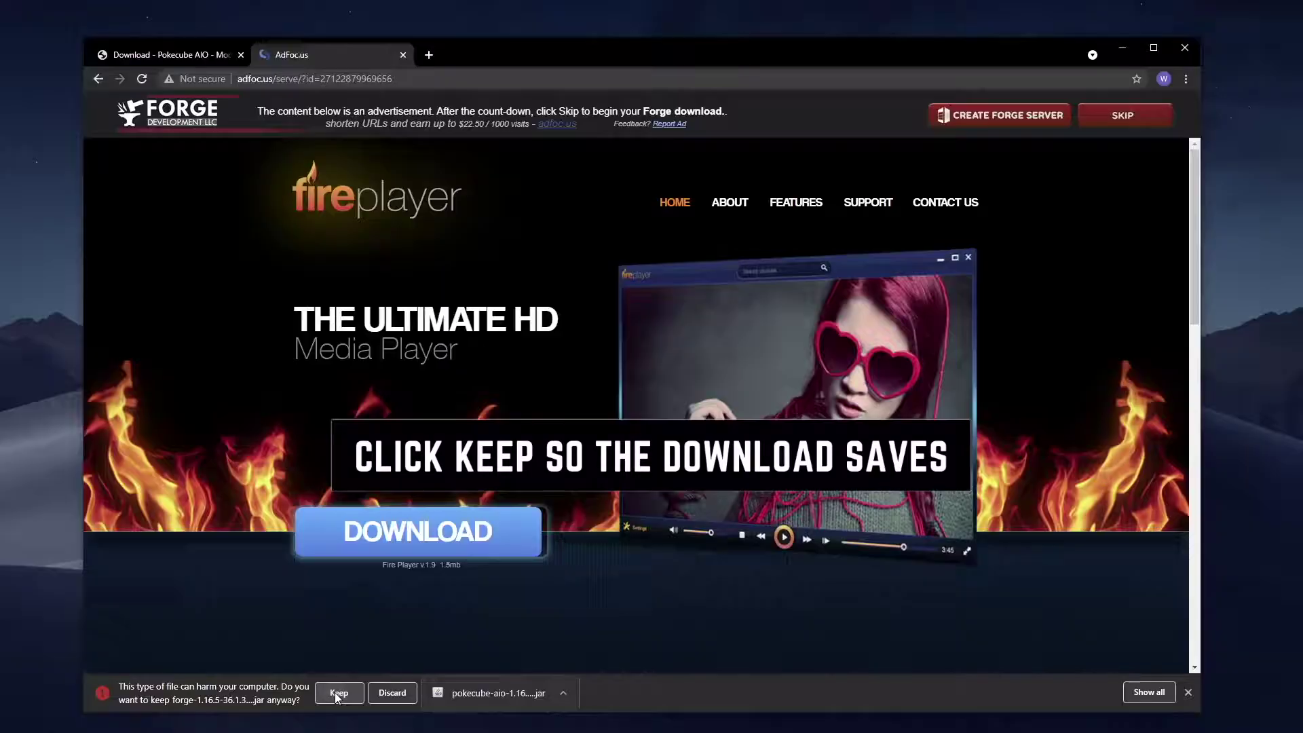
{"action": "left_click", "coordinate": [902, 598]}
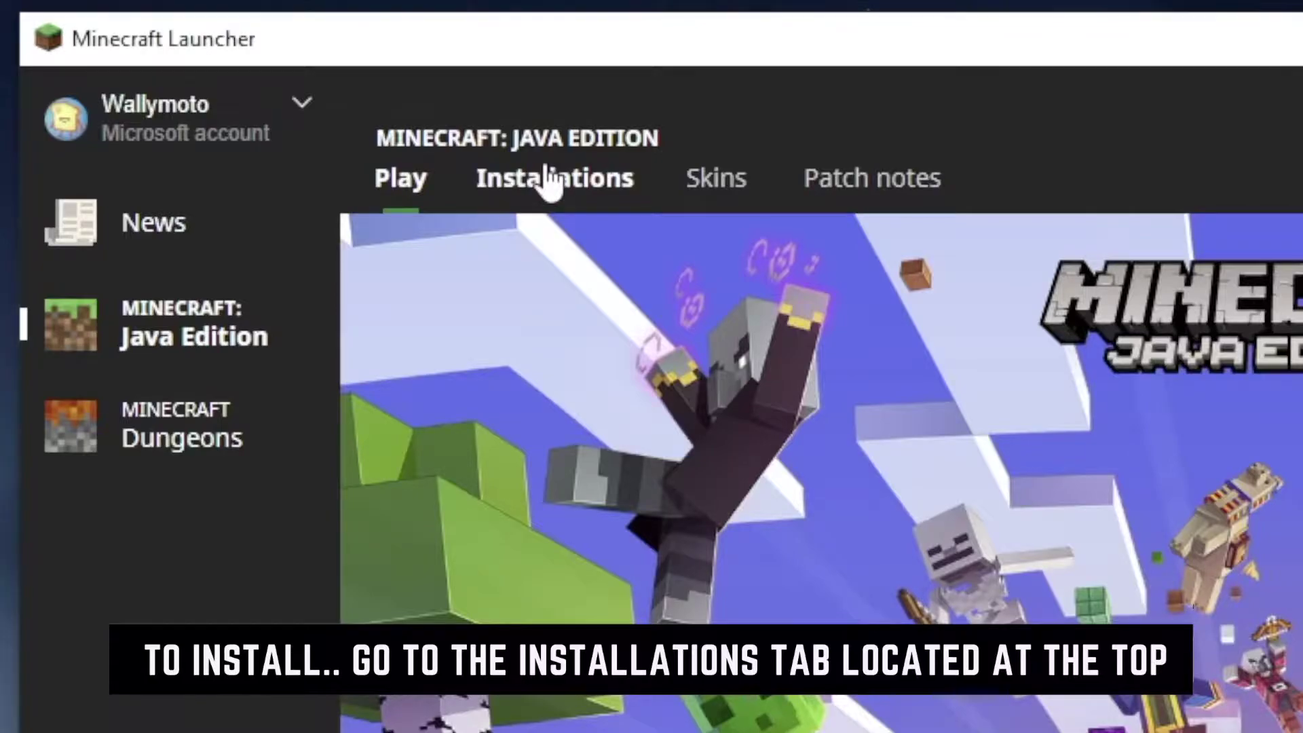
Step: Create a launcher installation named '1.16.5' using vanilla release 1.16.5
{"action": "left_click", "coordinate": [551, 179]}
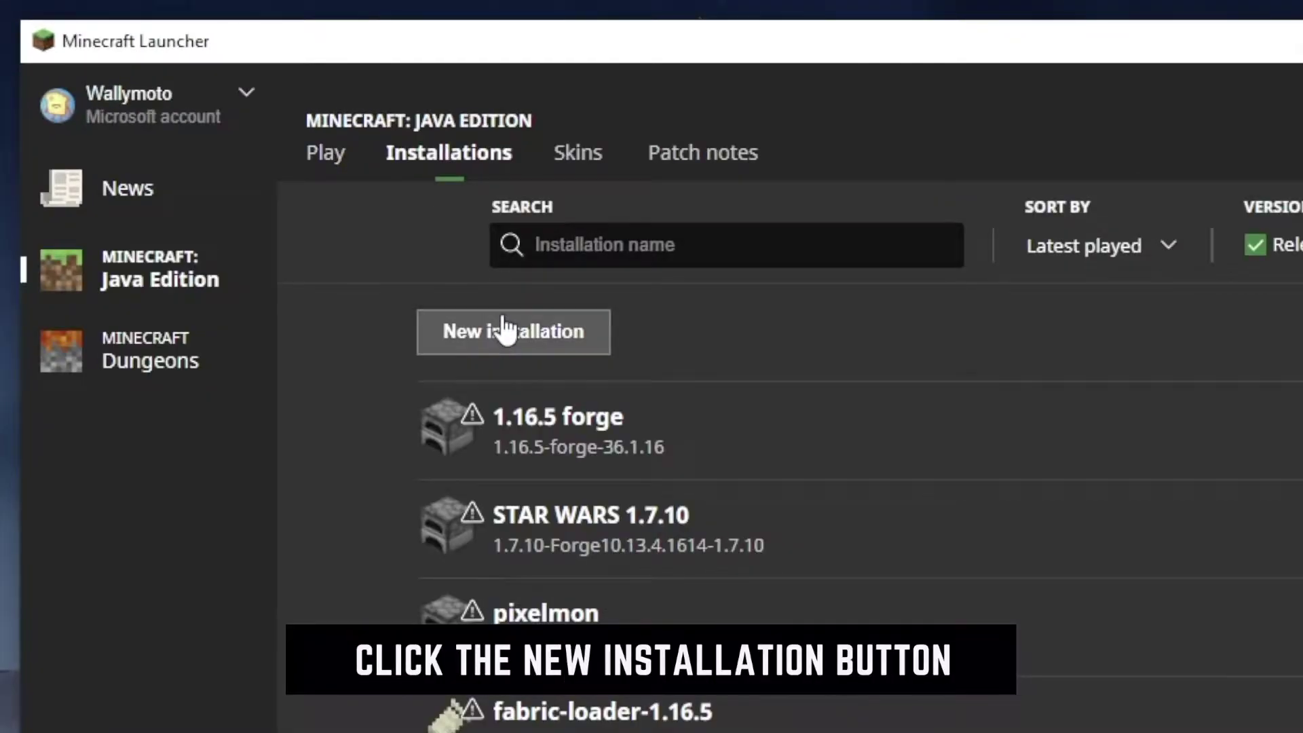
{"action": "left_click", "coordinate": [505, 330]}
{"action": "type", "text": "1.16"}
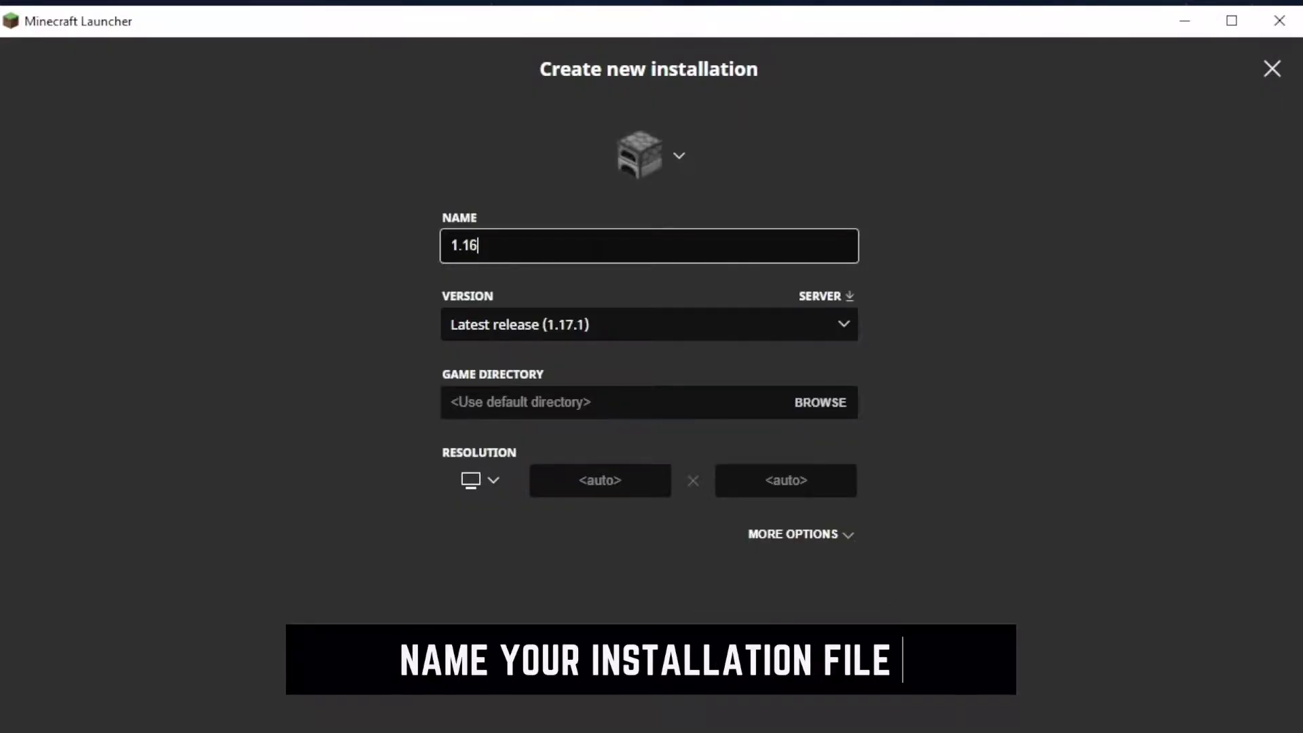
{"action": "type", "text": ".5"}
{"action": "left_click", "coordinate": [529, 326]}
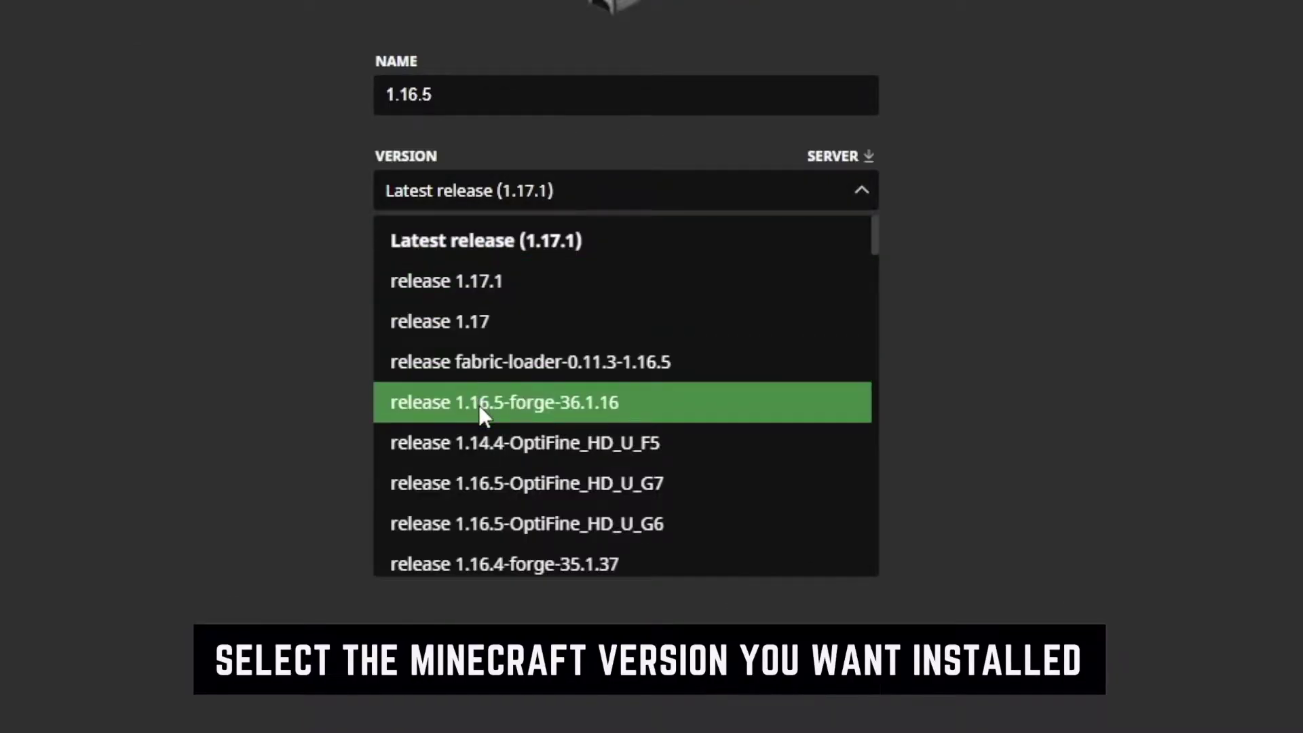
{"action": "scroll", "coordinate": [479, 407], "scroll_direction": "down", "scroll_amount": 2}
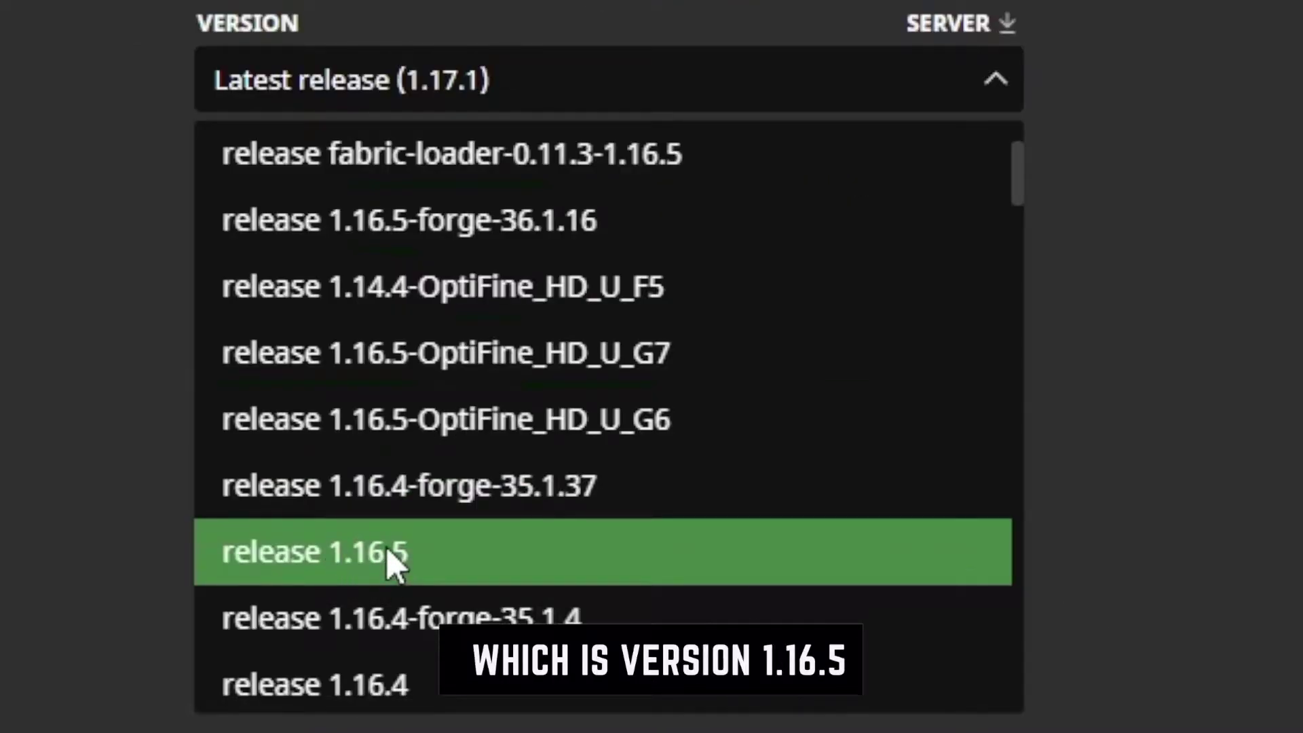
{"action": "left_click", "coordinate": [388, 551]}
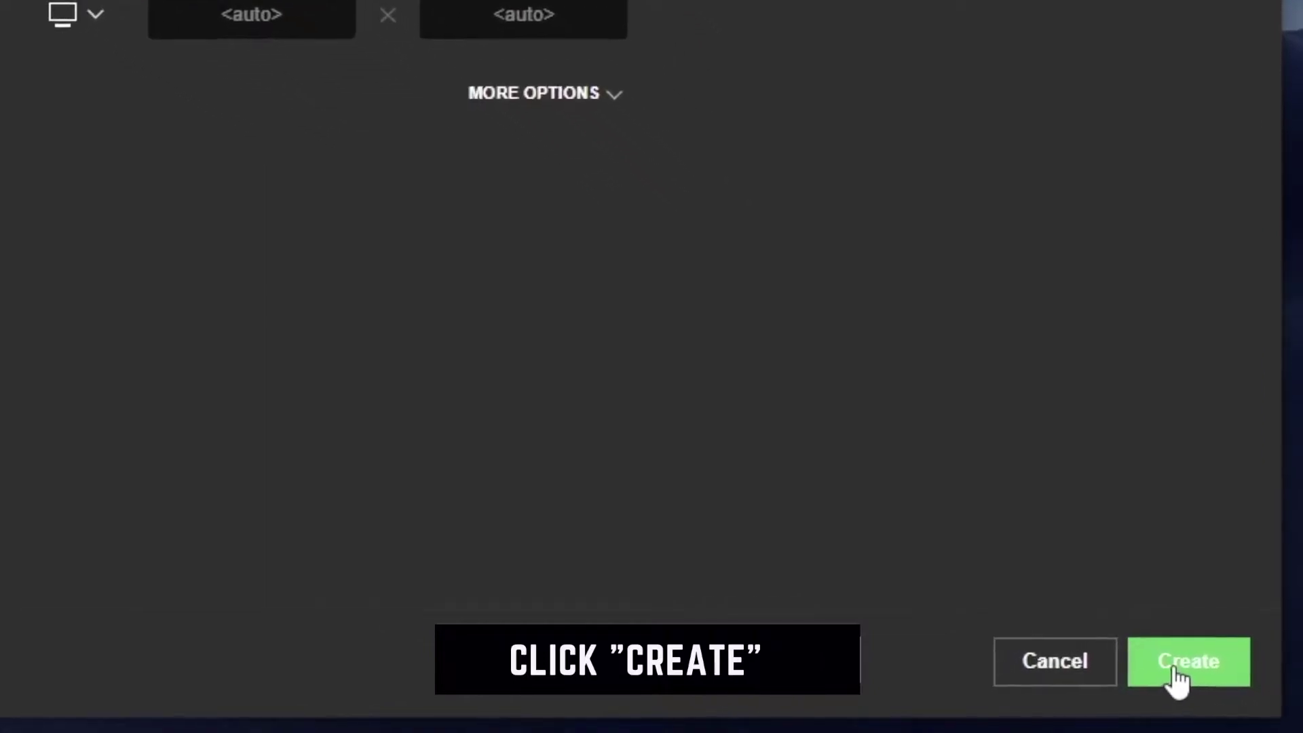
{"action": "left_click", "coordinate": [1178, 669]}
Step: Select the 1.16.5 installation on the Play page and launch it once
{"action": "left_click", "coordinate": [352, 102]}
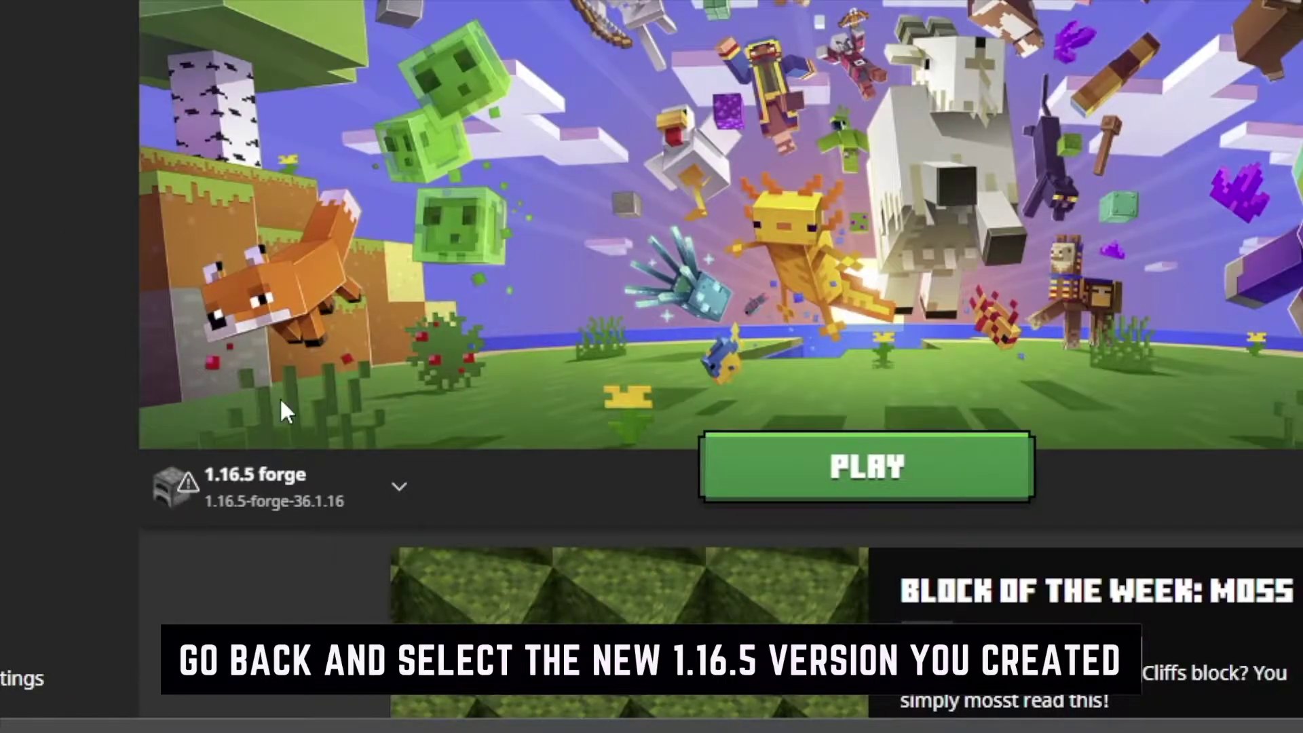
{"action": "left_click", "coordinate": [383, 483]}
{"action": "scroll", "coordinate": [338, 315], "scroll_direction": "down", "scroll_amount": 3}
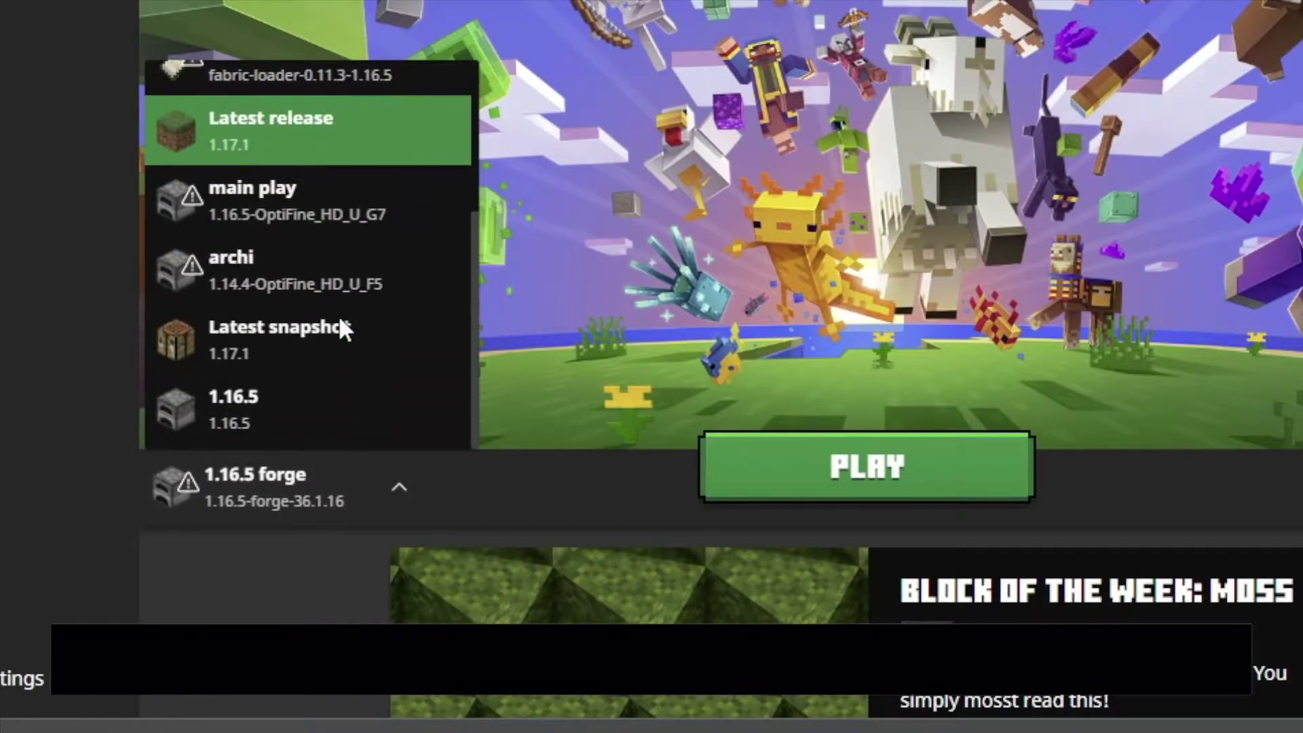
{"action": "left_click", "coordinate": [316, 402]}
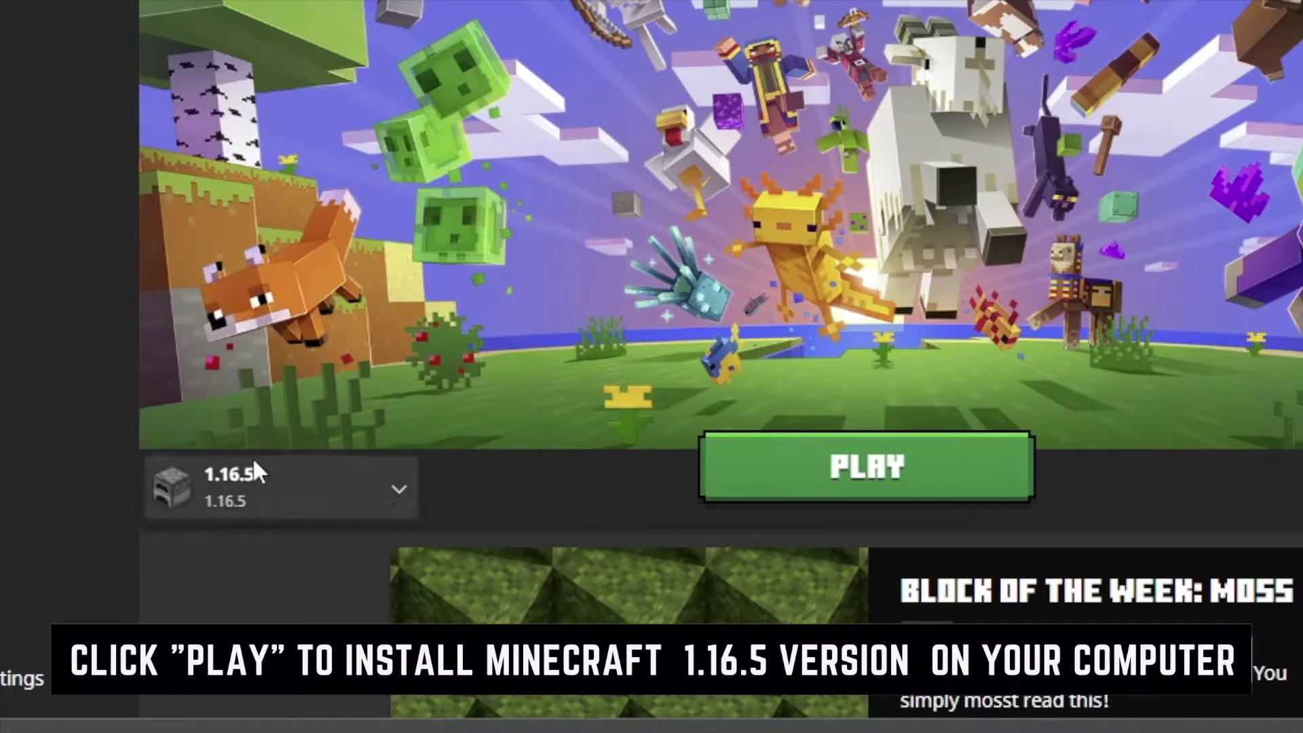
{"action": "left_click", "coordinate": [778, 489]}
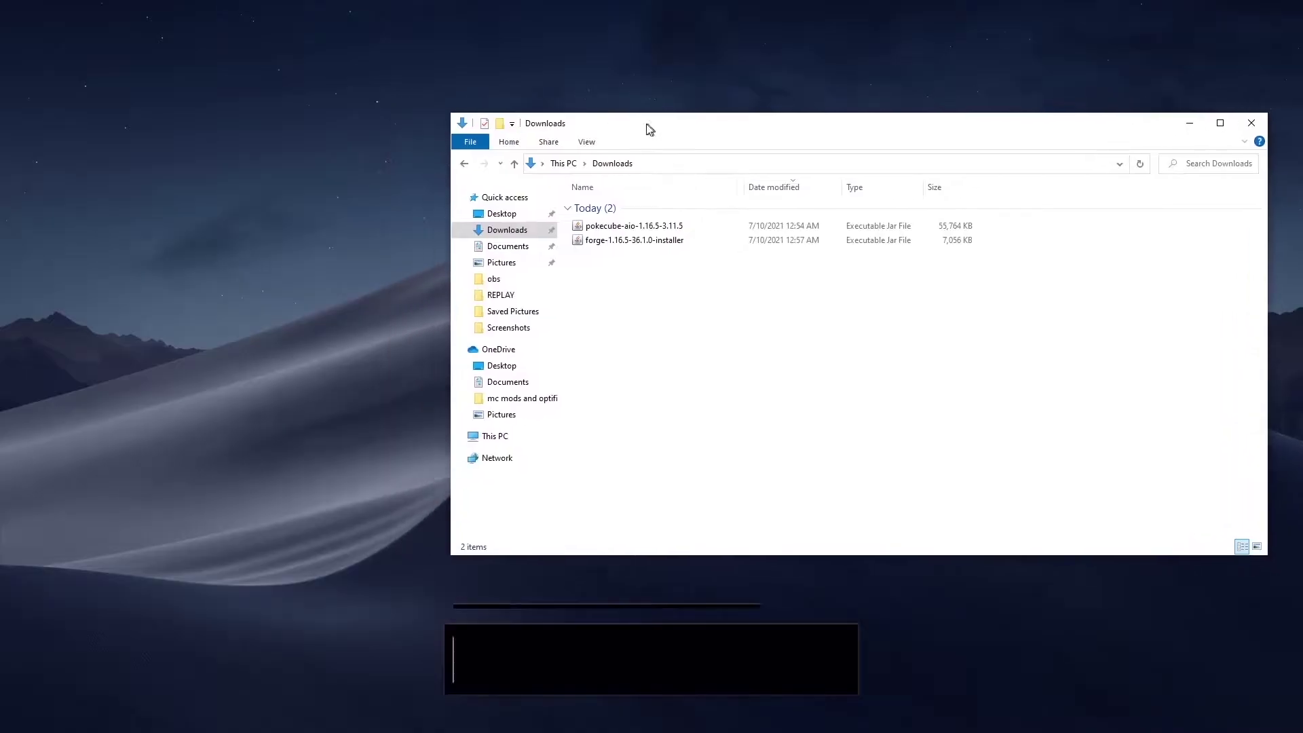
{"action": "left_click_drag", "start_coordinate": [645, 129], "coordinate": [567, 122]}
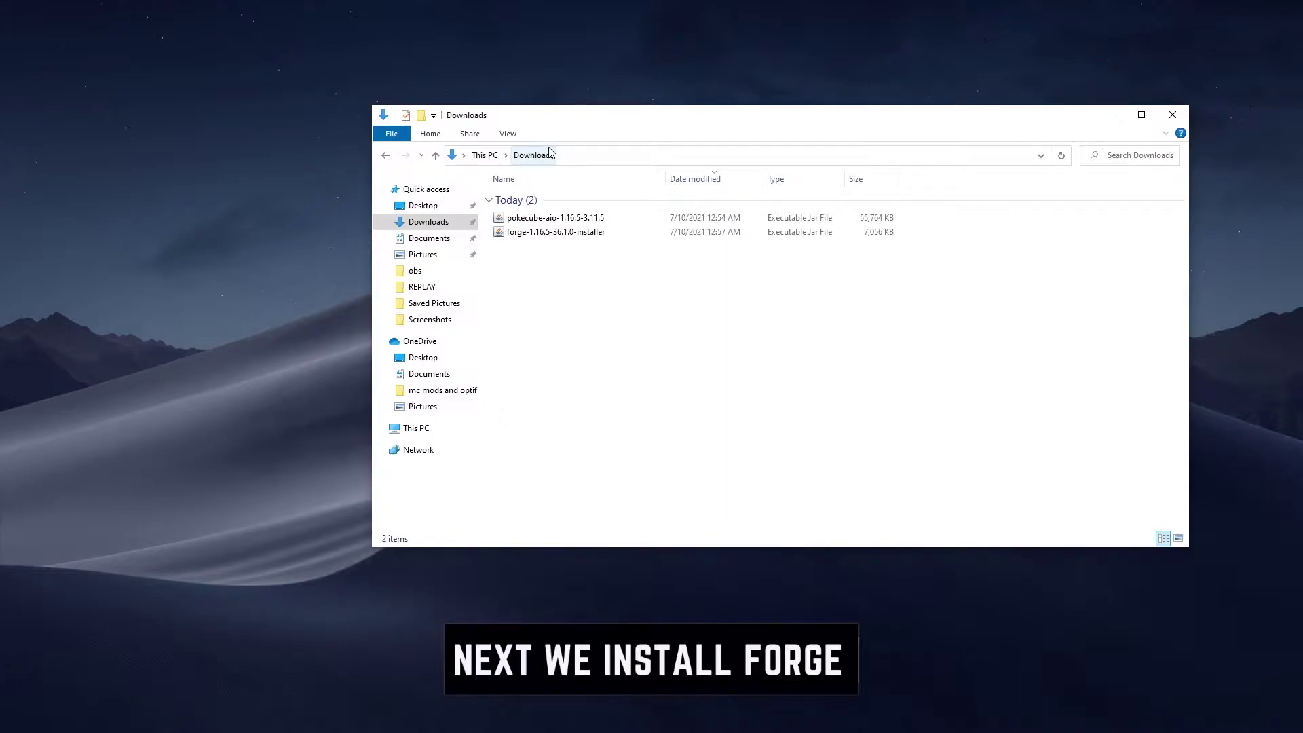
Step: Move the Forge installer to the desktop and open it with Java(TM) Platform SE binary
{"action": "left_click_drag", "start_coordinate": [522, 233], "coordinate": [263, 243]}
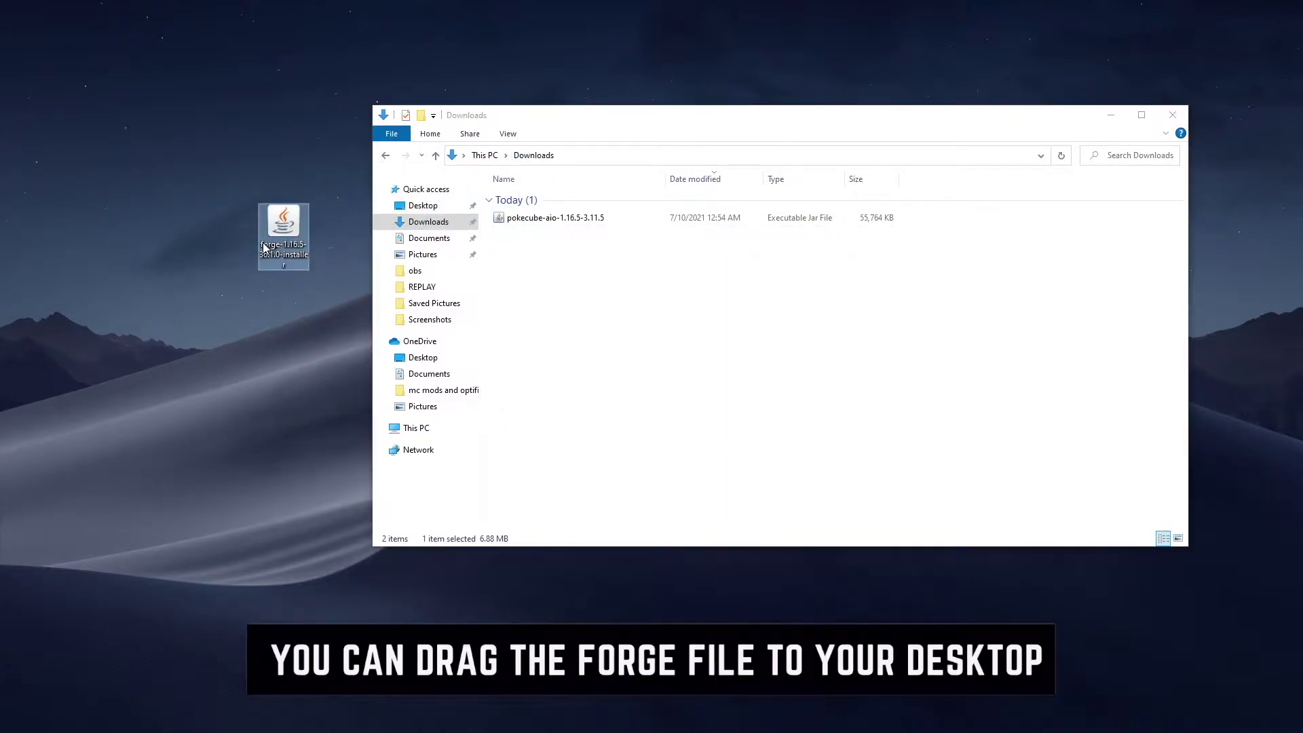
{"action": "right_click", "coordinate": [282, 223]}
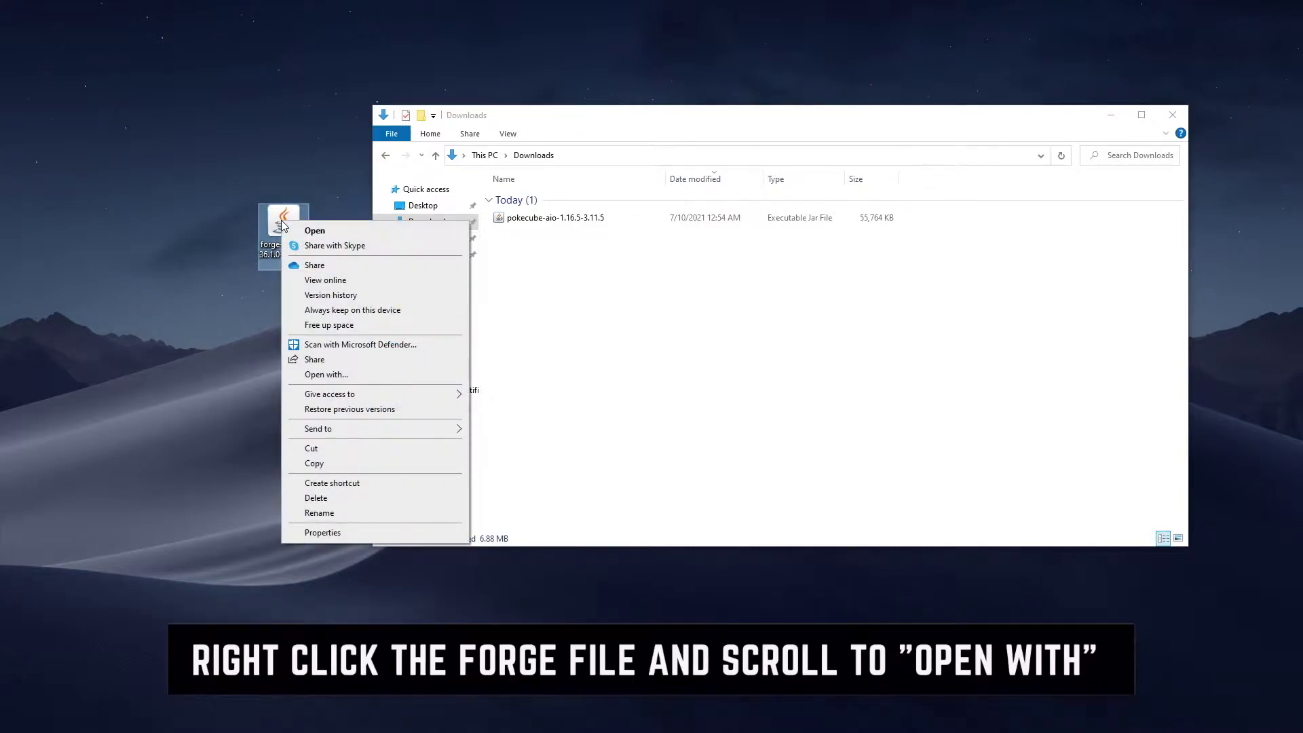
{"action": "left_click", "coordinate": [352, 379]}
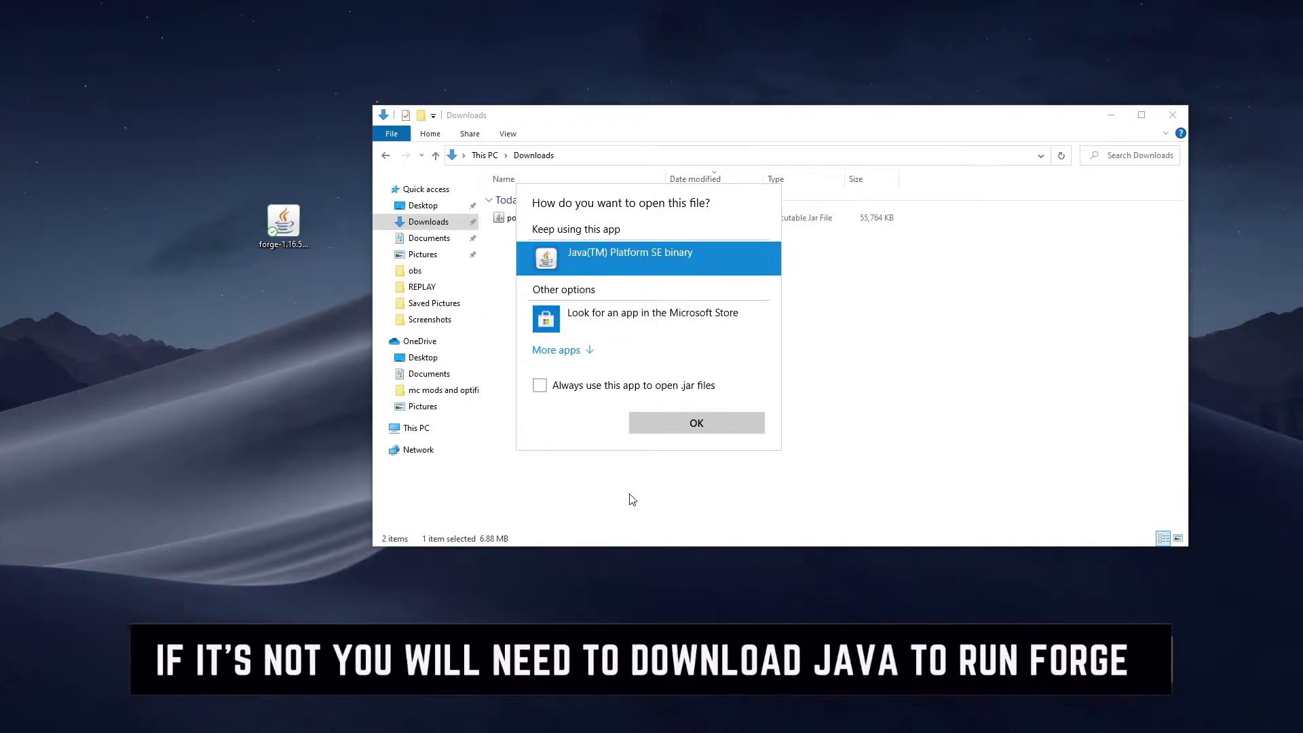
{"action": "left_click", "coordinate": [693, 427]}
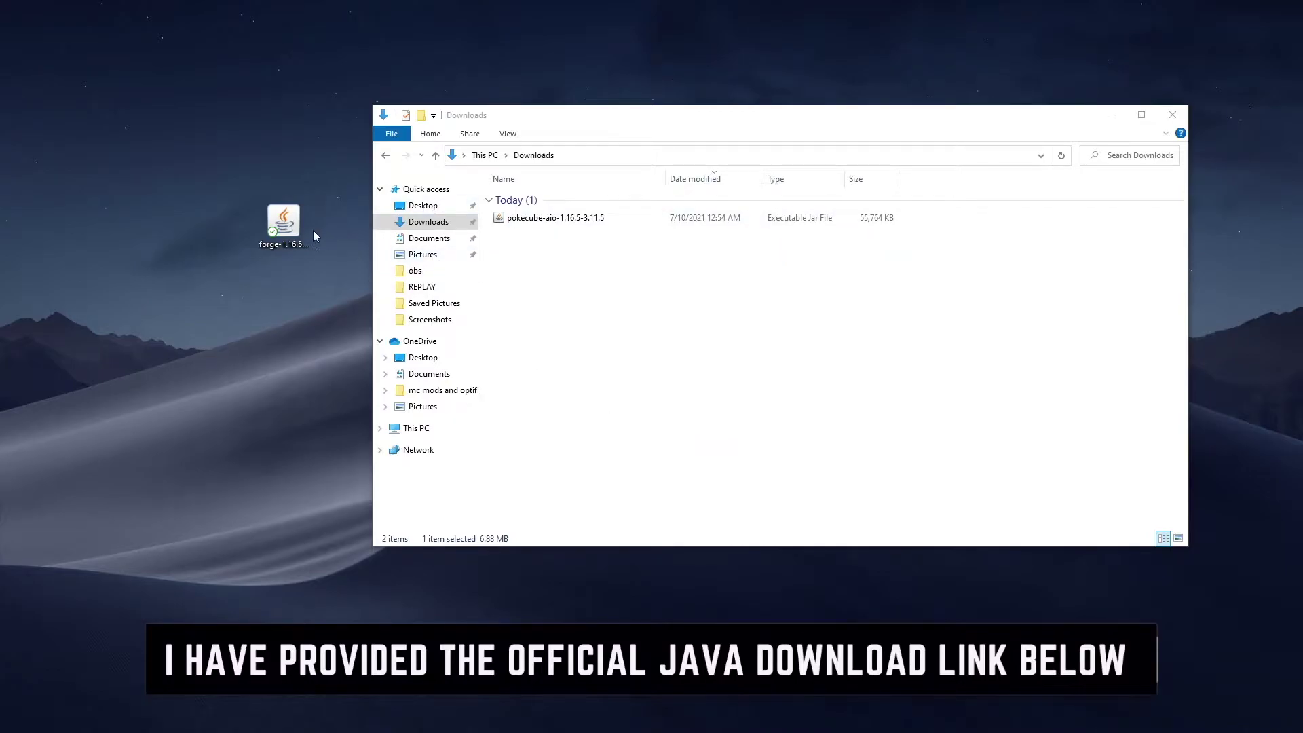
Step: Run the Forge installer with Install client and confirm the completion message
{"action": "double_click", "coordinate": [285, 220]}
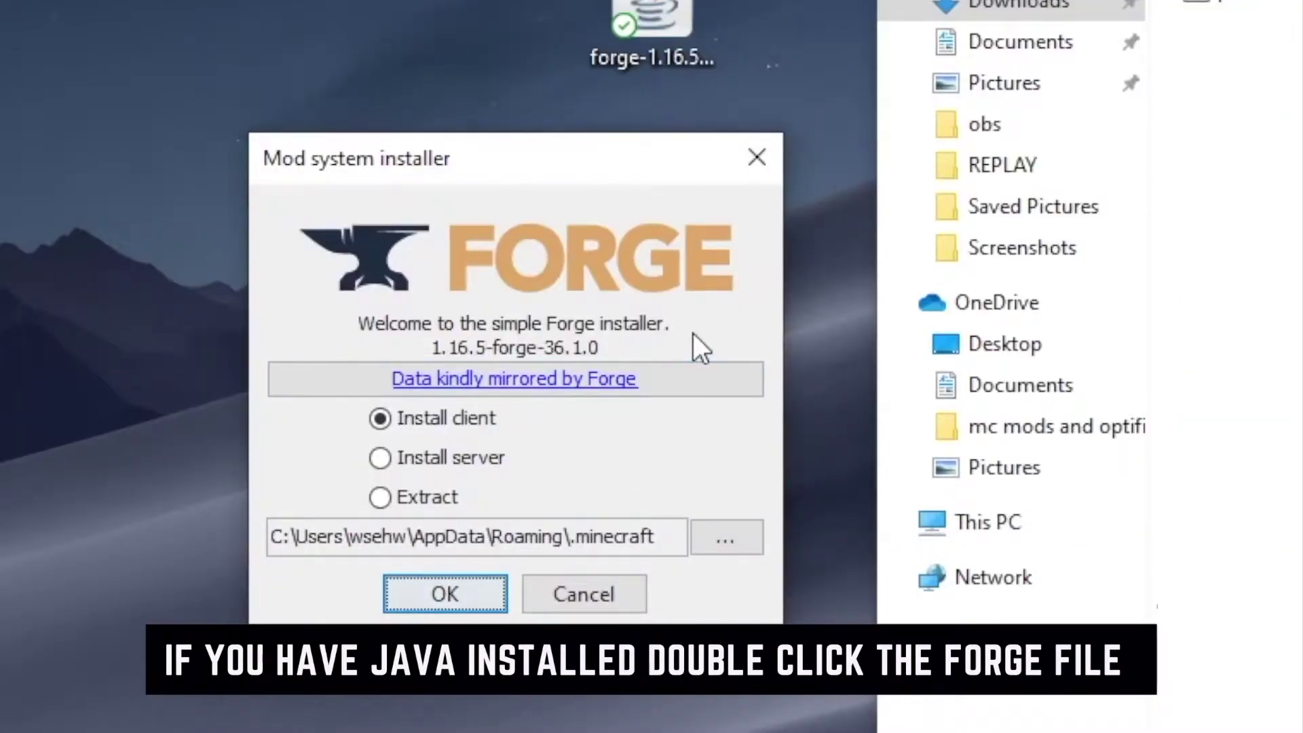
{"action": "left_click", "coordinate": [458, 593]}
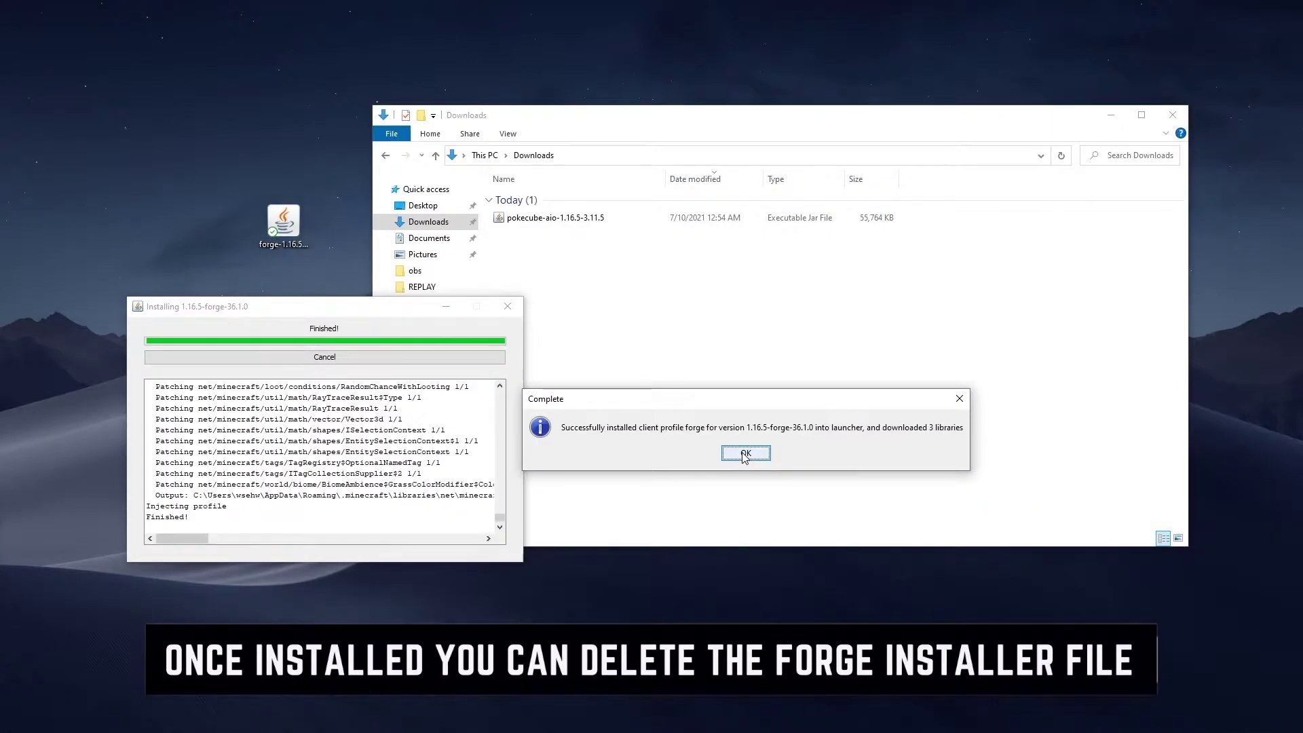
{"action": "left_click", "coordinate": [745, 454]}
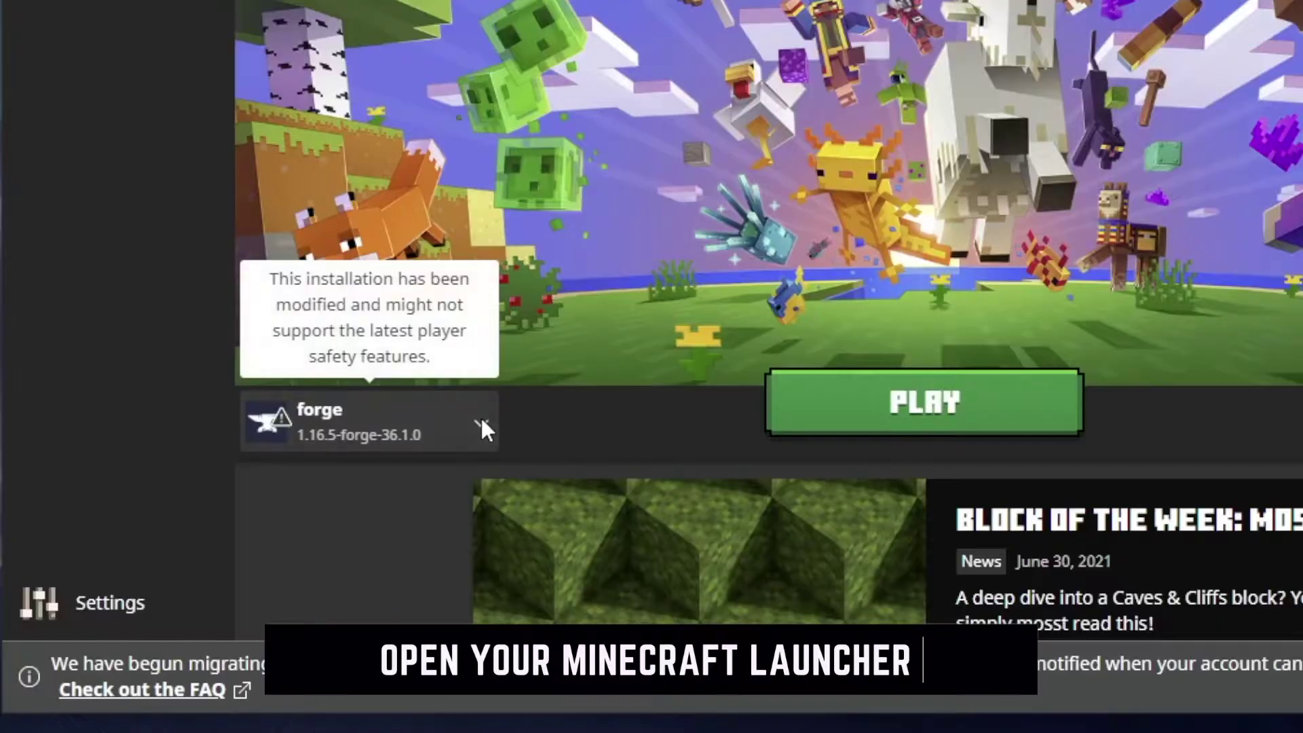
{"action": "left_click", "coordinate": [399, 549]}
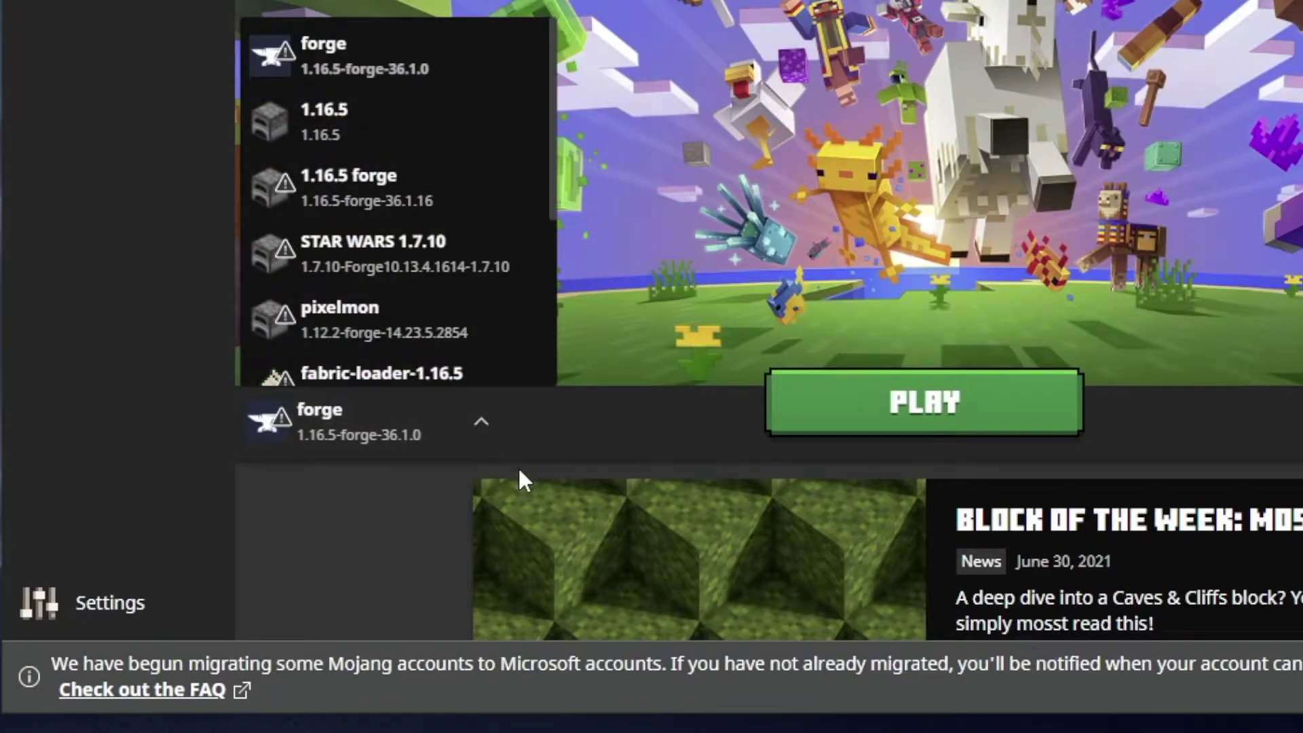
{"action": "key", "text": "Escape"}
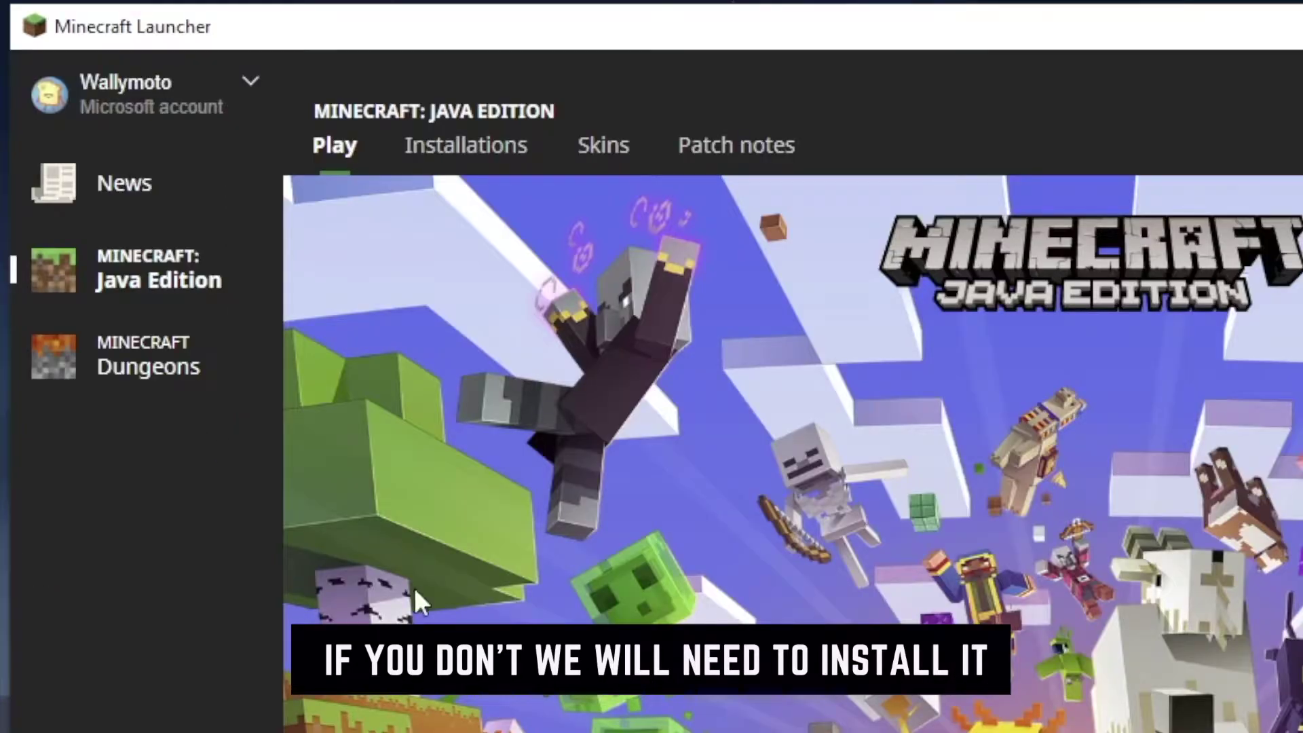
Step: Add a '1.16.5 forge' installation on release 1.16.5-forge-36.1.16 and return to Play
{"action": "left_click", "coordinate": [447, 161]}
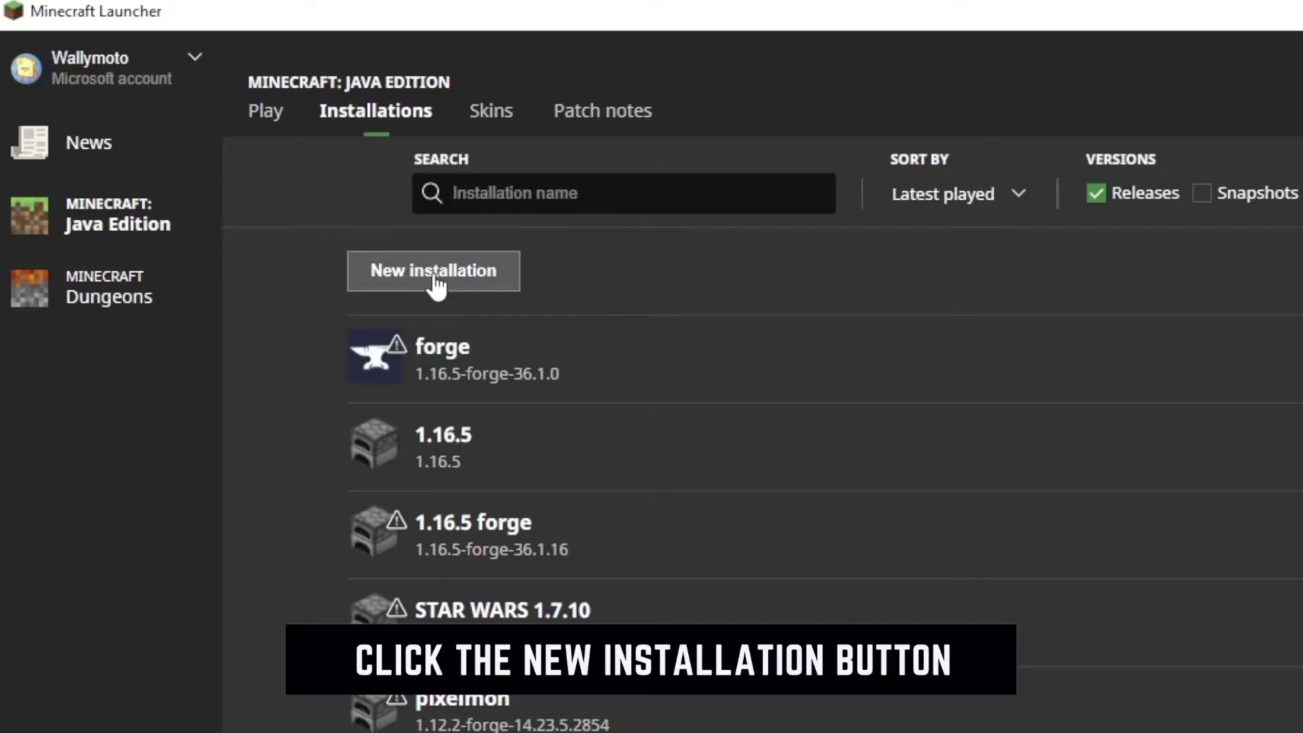
{"action": "left_click", "coordinate": [435, 271]}
{"action": "type", "text": "1.16."}
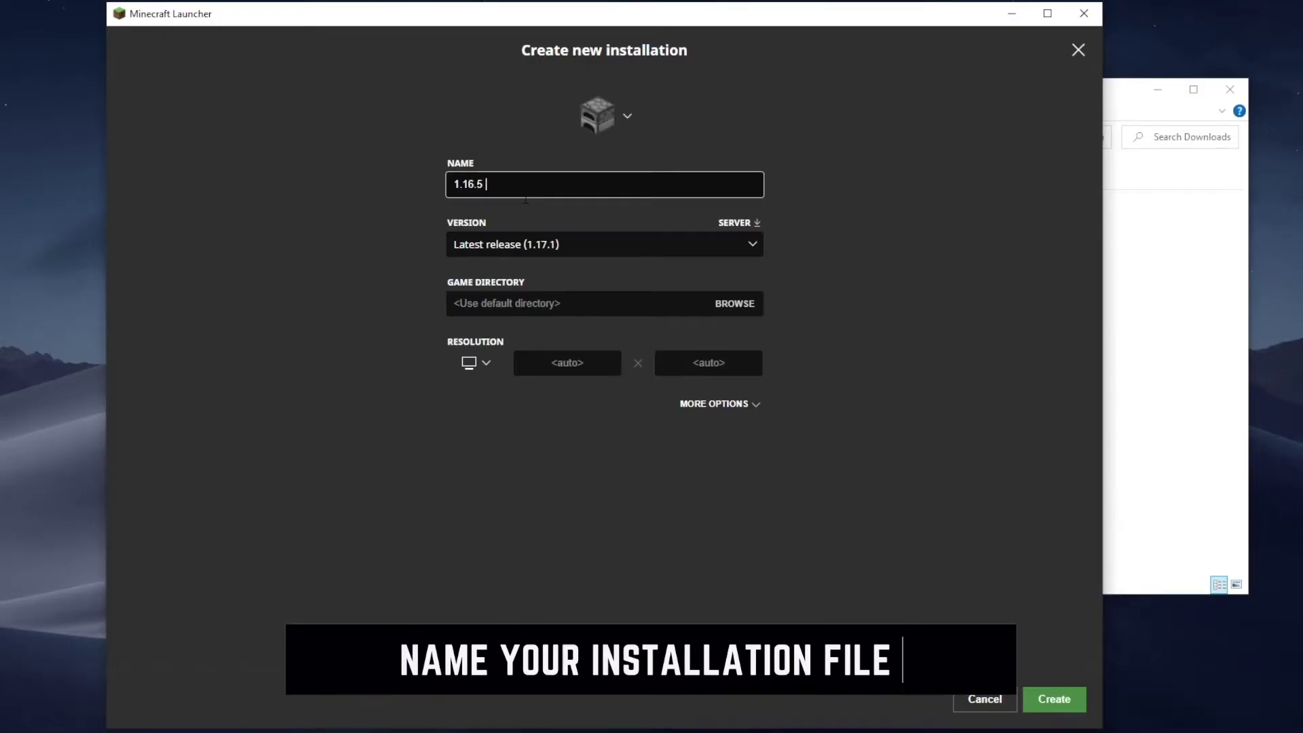
{"action": "type", "text": "5 forge"}
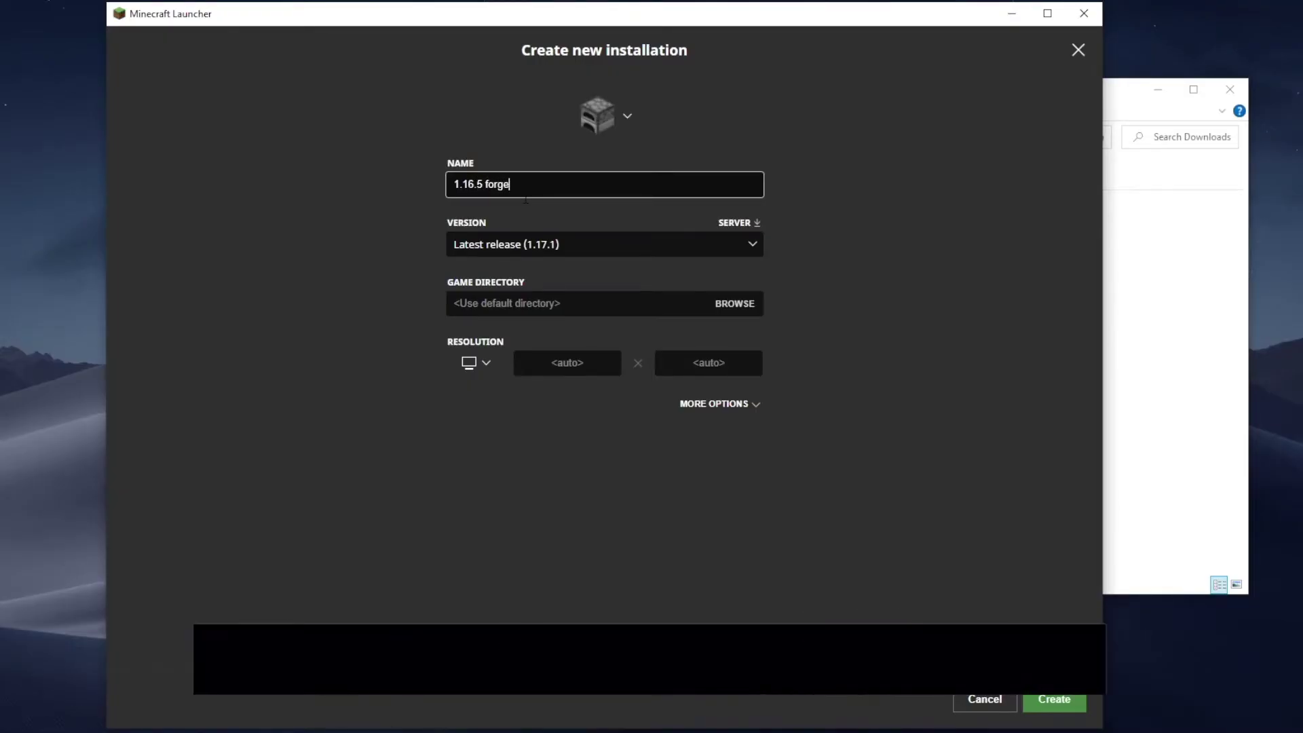
{"action": "left_click", "coordinate": [481, 241]}
{"action": "scroll", "coordinate": [504, 296], "scroll_direction": "down", "scroll_amount": 3}
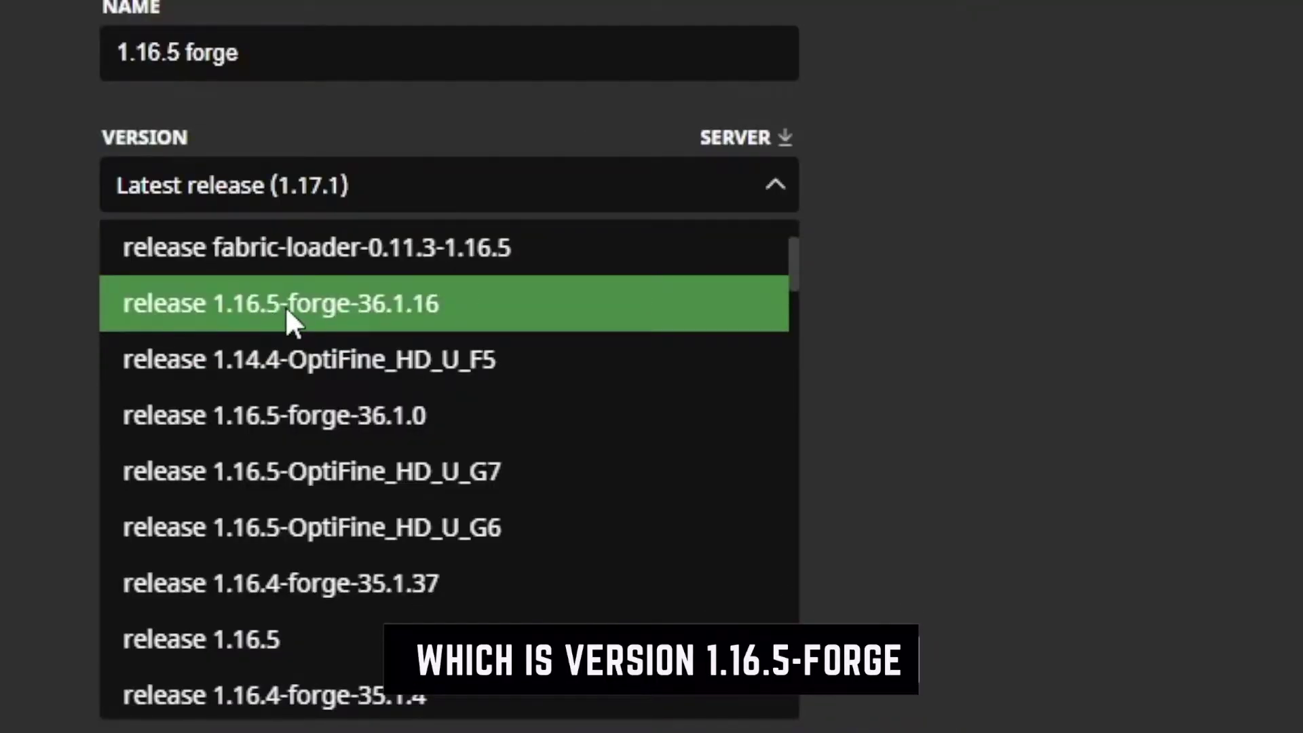
{"action": "left_click", "coordinate": [285, 306]}
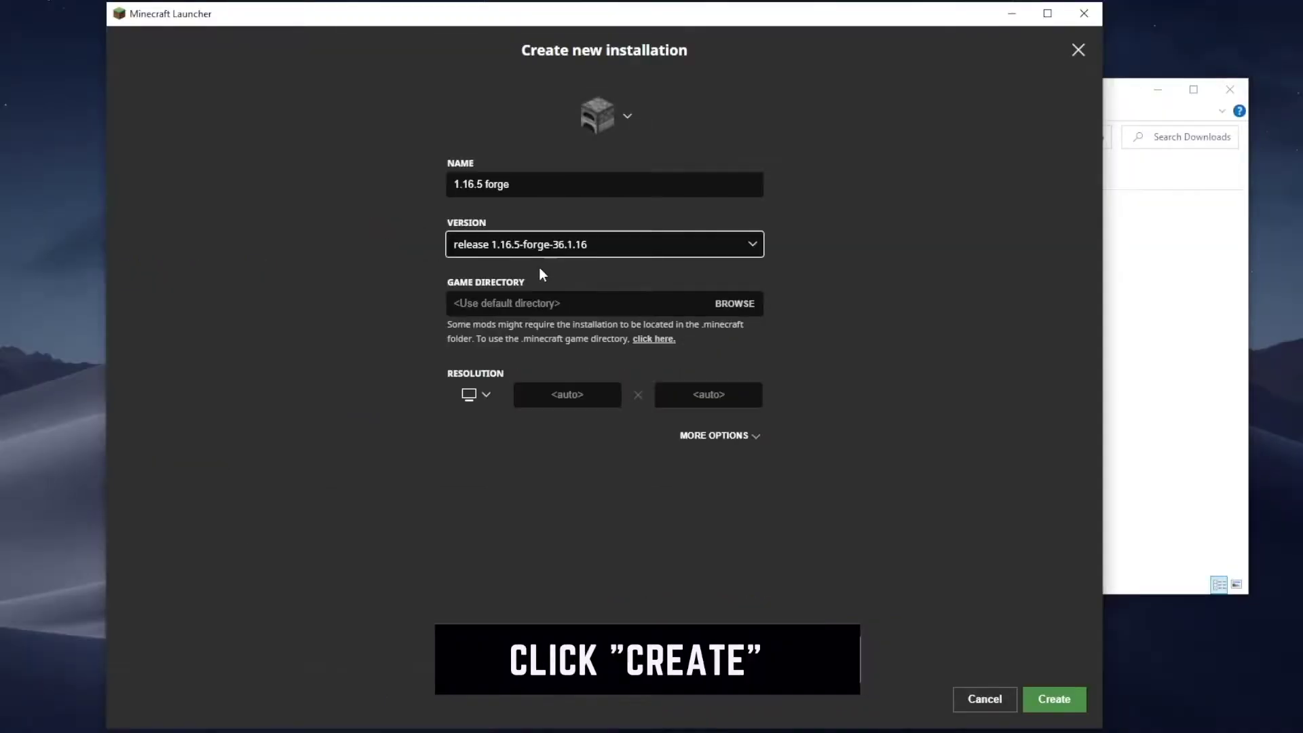
{"action": "left_click", "coordinate": [1060, 704]}
{"action": "left_click", "coordinate": [278, 79]}
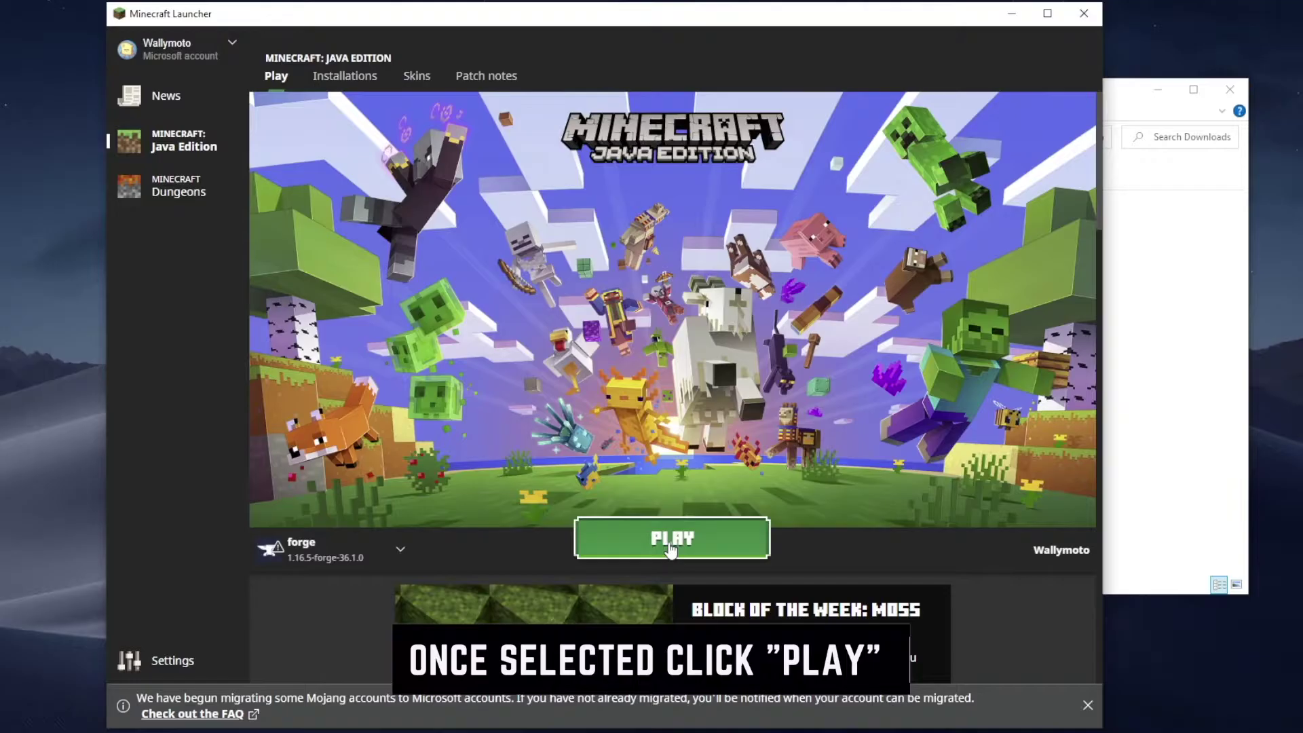
Step: Launch the 1.16.5 forge installation past the modified-installation warning and view its Mods list
{"action": "left_click", "coordinate": [670, 543]}
{"action": "left_click", "coordinate": [773, 459]}
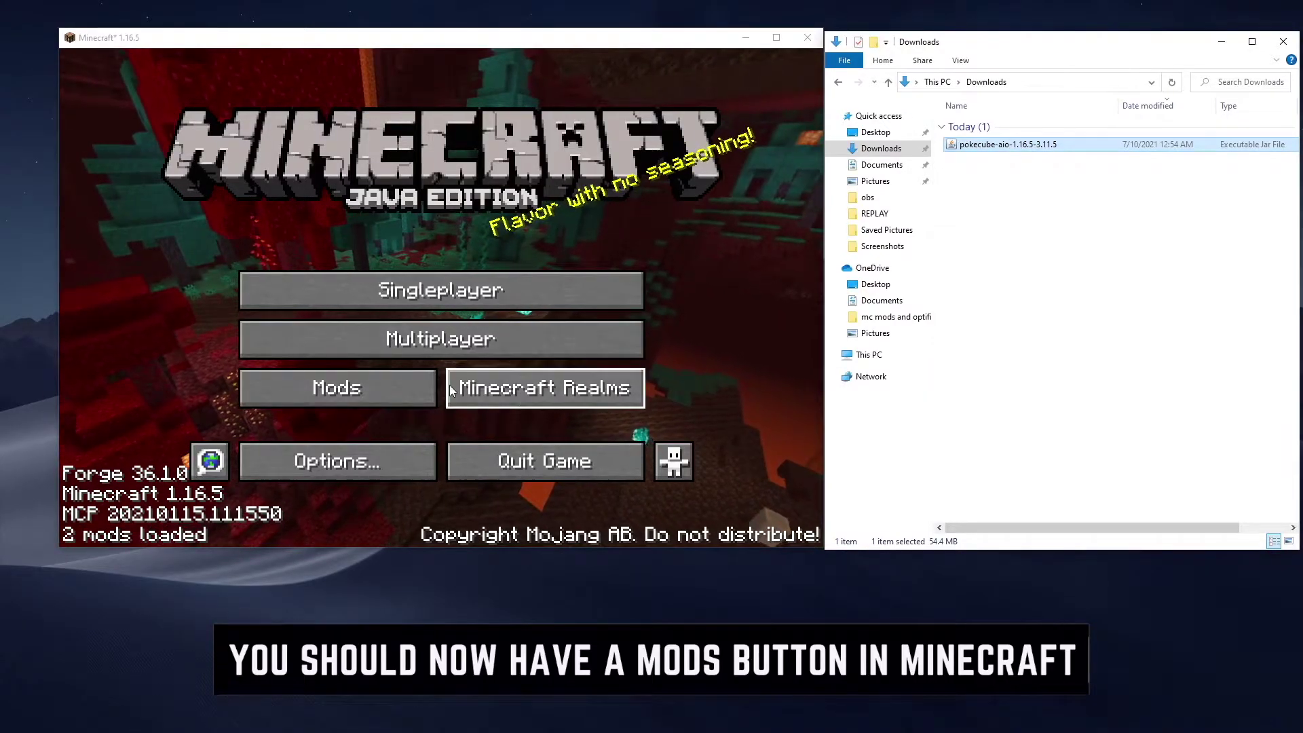
{"action": "left_click", "coordinate": [366, 388]}
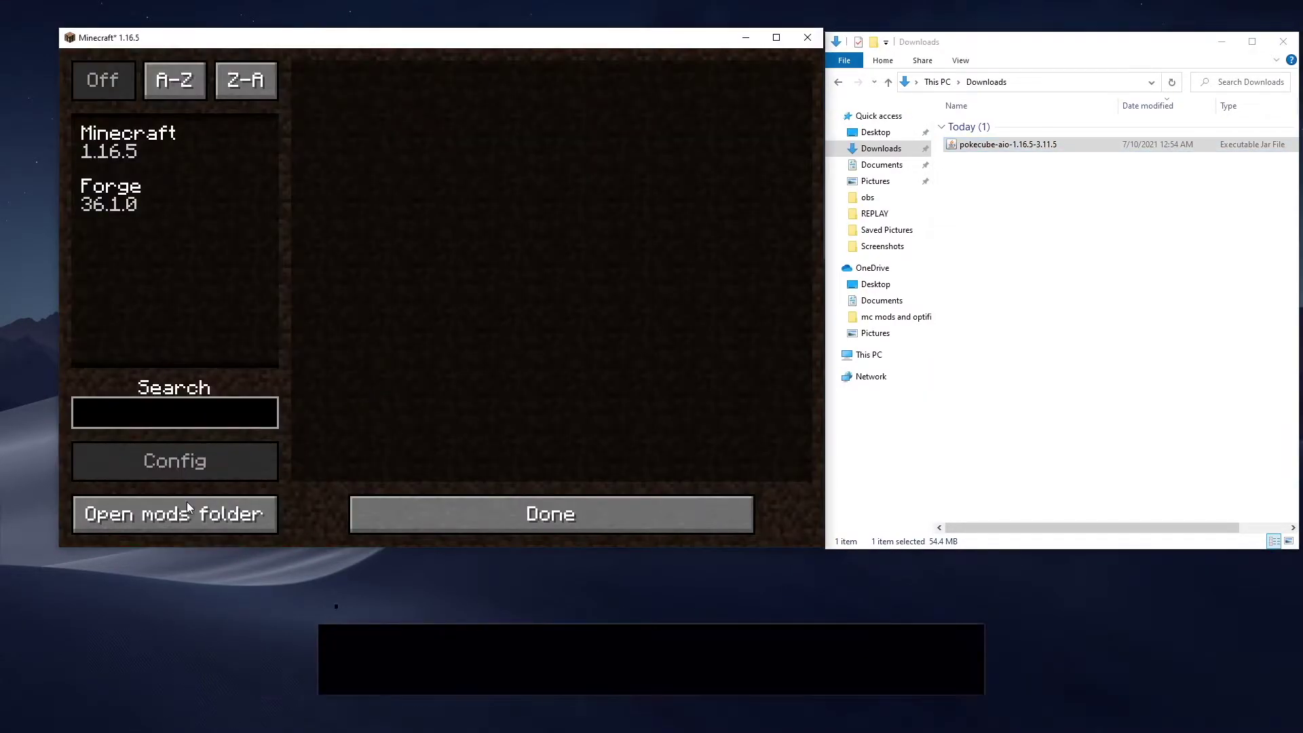
Step: Open the .minecraft mods folder and drag pokecube-aio-1.16.5-3.11.5.jar into it from Downloads
{"action": "left_click", "coordinate": [213, 519]}
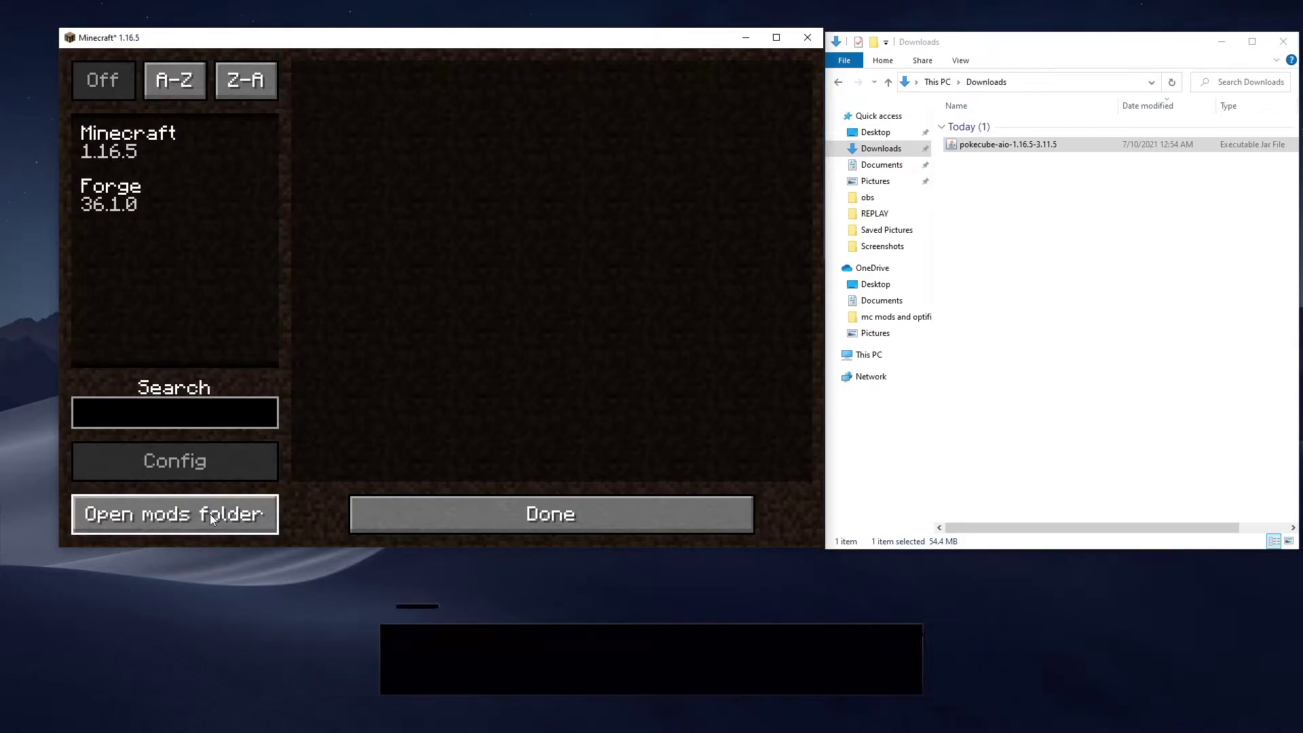
{"action": "left_click_drag", "start_coordinate": [255, 19], "coordinate": [380, 52]}
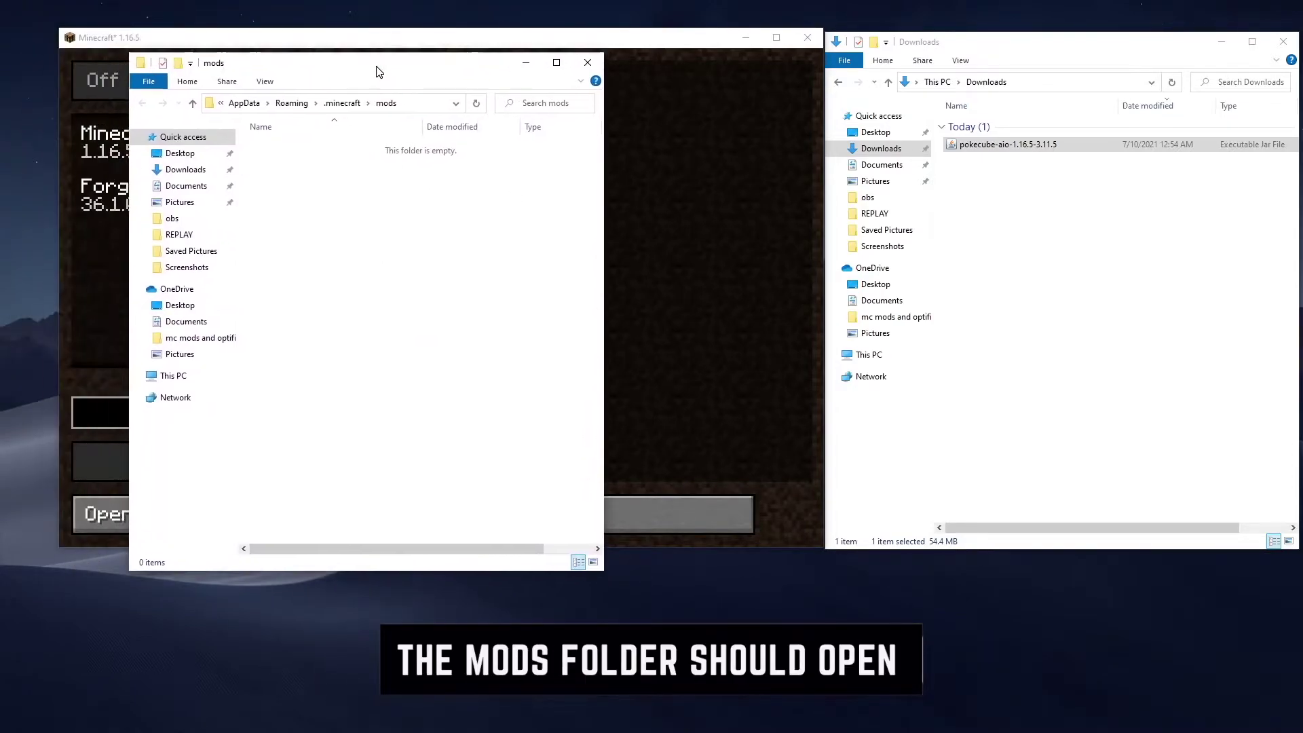
{"action": "left_click_drag", "start_coordinate": [883, 183], "coordinate": [0, 287]}
{"action": "left_click_drag", "start_coordinate": [320, 295], "coordinate": [336, 291]}
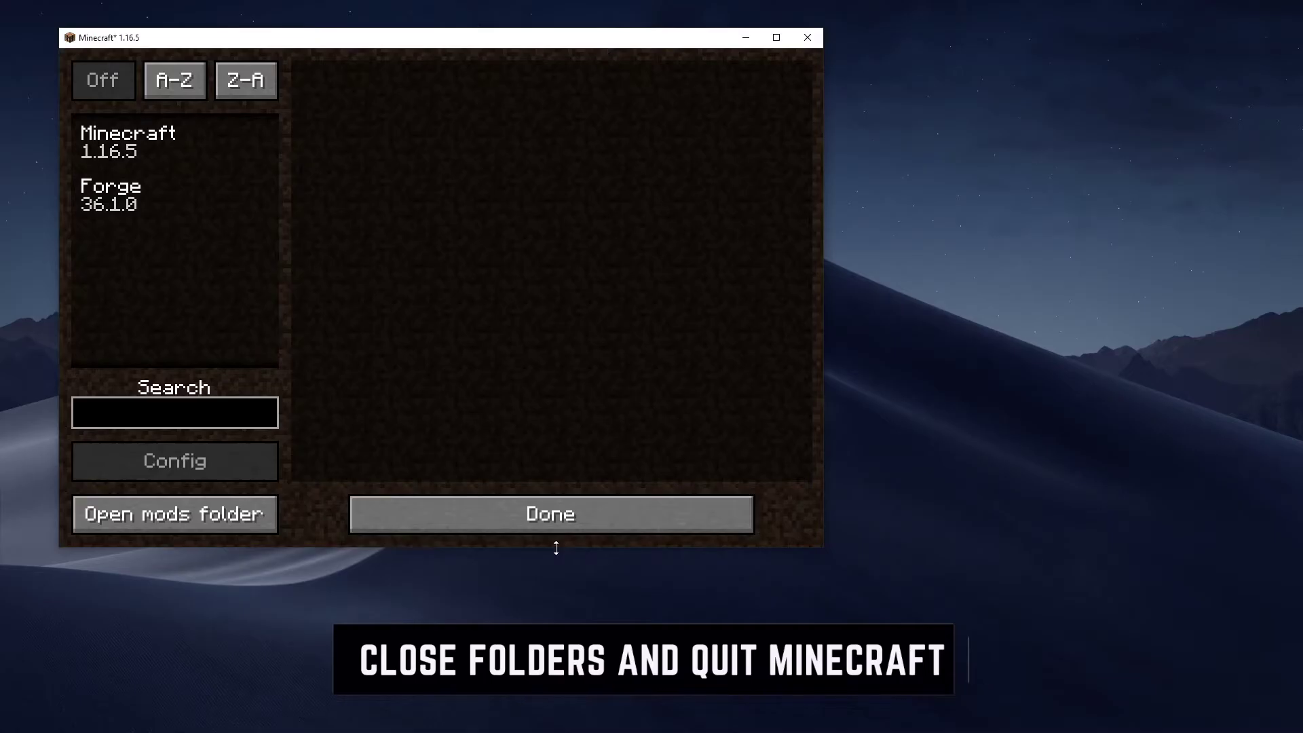
Step: Quit and relaunch the game, then confirm Pokecube Core, Mobs and Revival among the 10 mods
{"action": "left_click", "coordinate": [553, 518]}
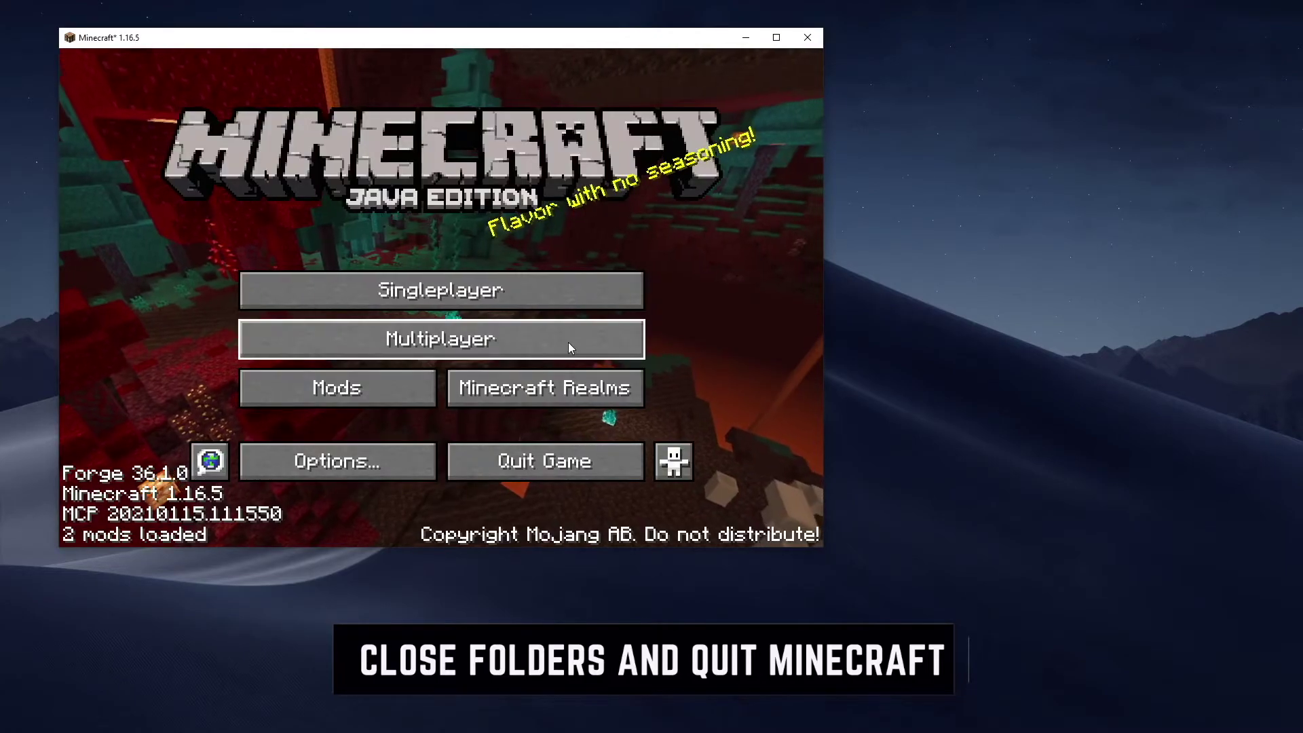
{"action": "left_click", "coordinate": [512, 467]}
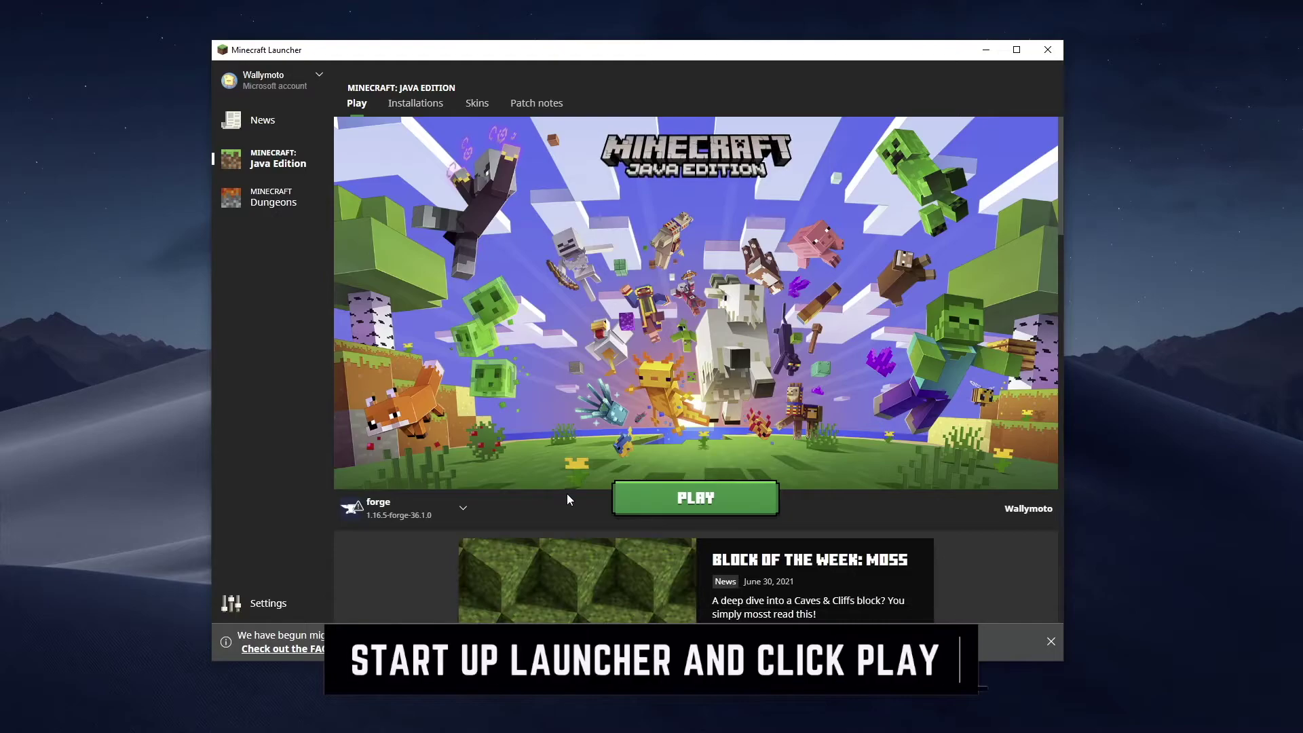
{"action": "left_click", "coordinate": [695, 498]}
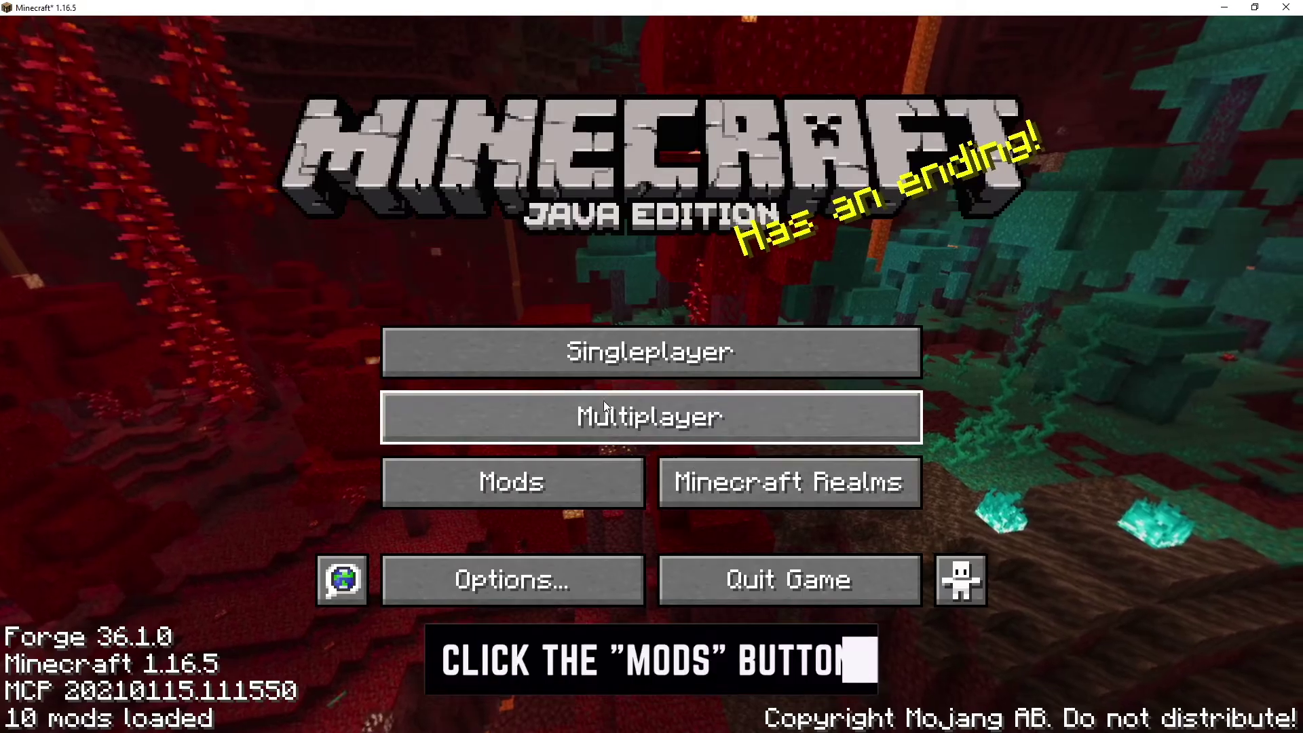
{"action": "left_click", "coordinate": [501, 481]}
{"action": "scroll", "coordinate": [178, 273], "scroll_direction": "down", "scroll_amount": 3}
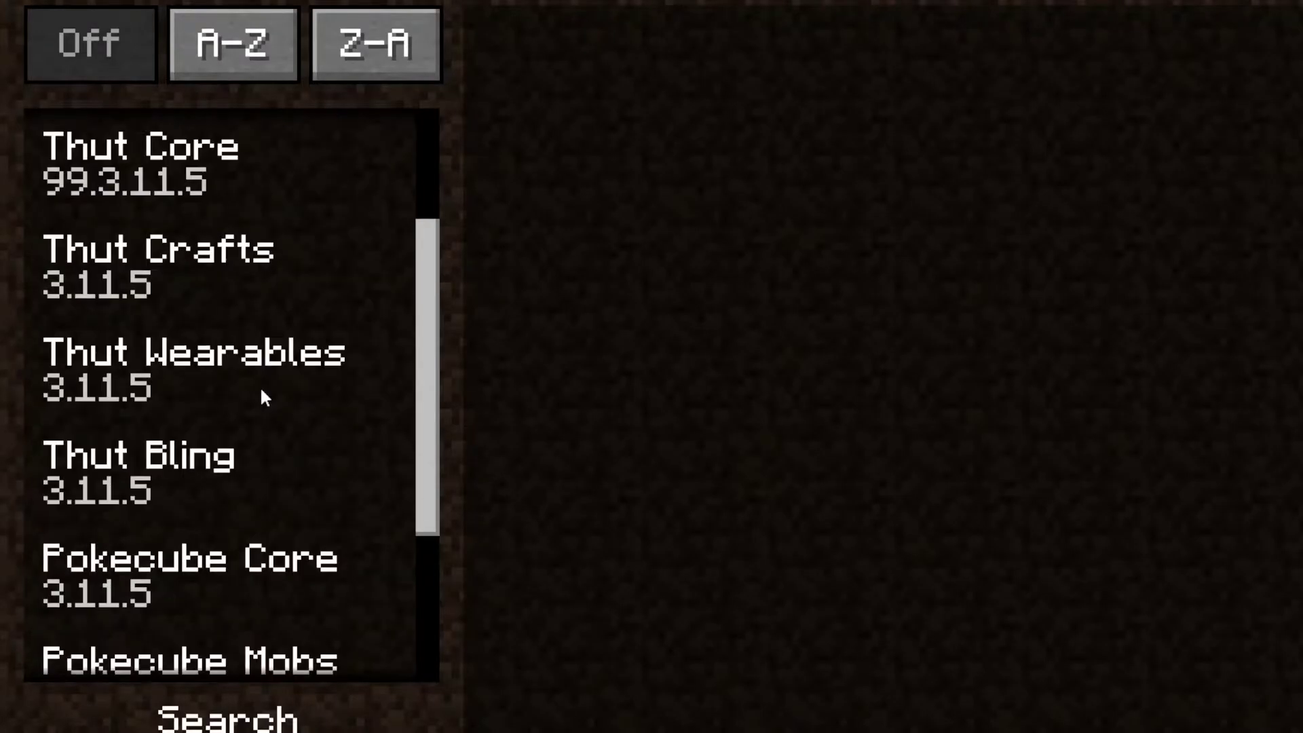
{"action": "scroll", "coordinate": [275, 553], "scroll_direction": "down", "scroll_amount": 2}
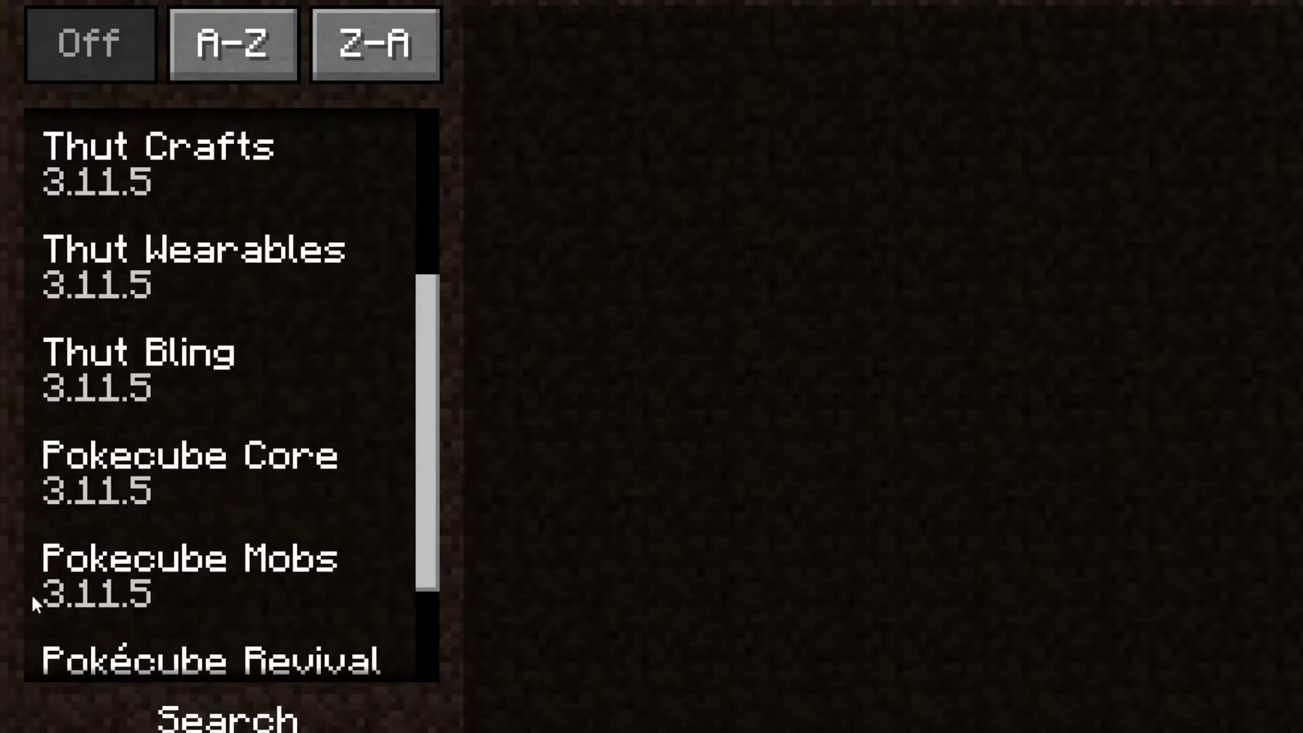
{"action": "left_click", "coordinate": [666, 693]}
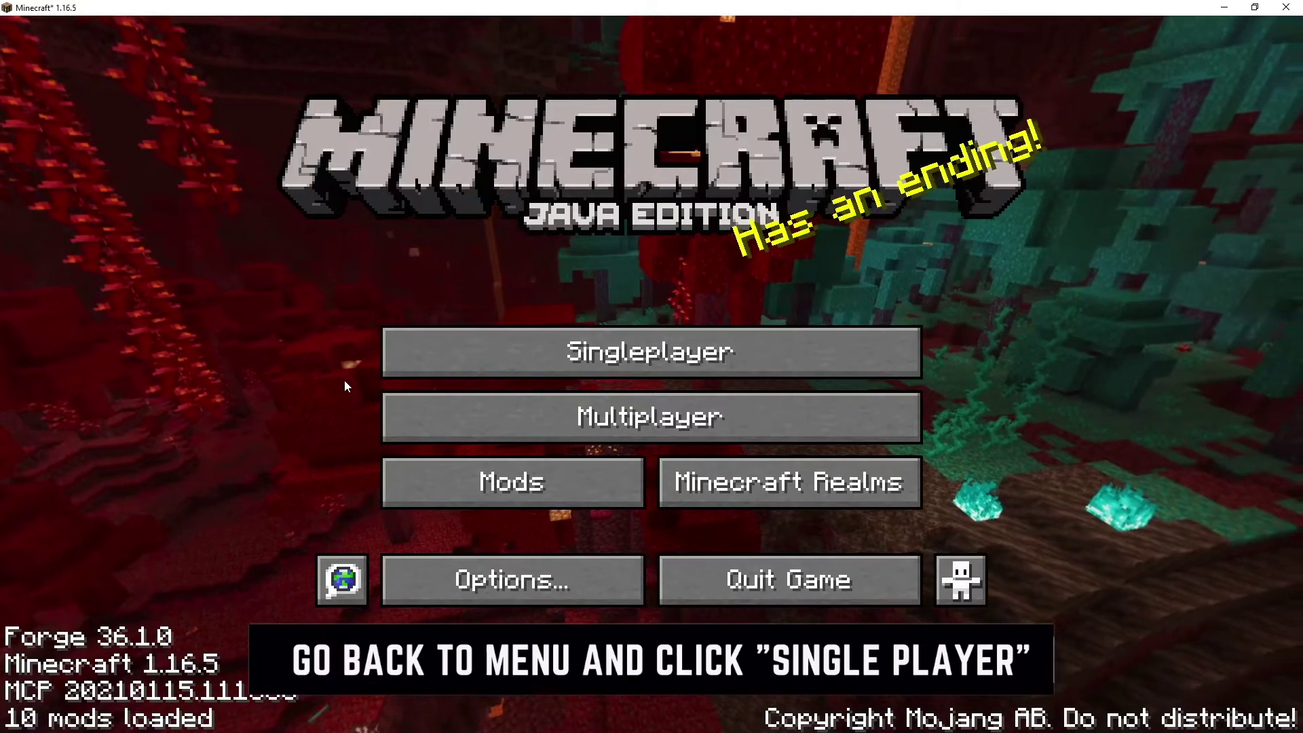
Step: Create a new singleplayer world named 'pokecube' and join it
{"action": "left_click", "coordinate": [441, 369]}
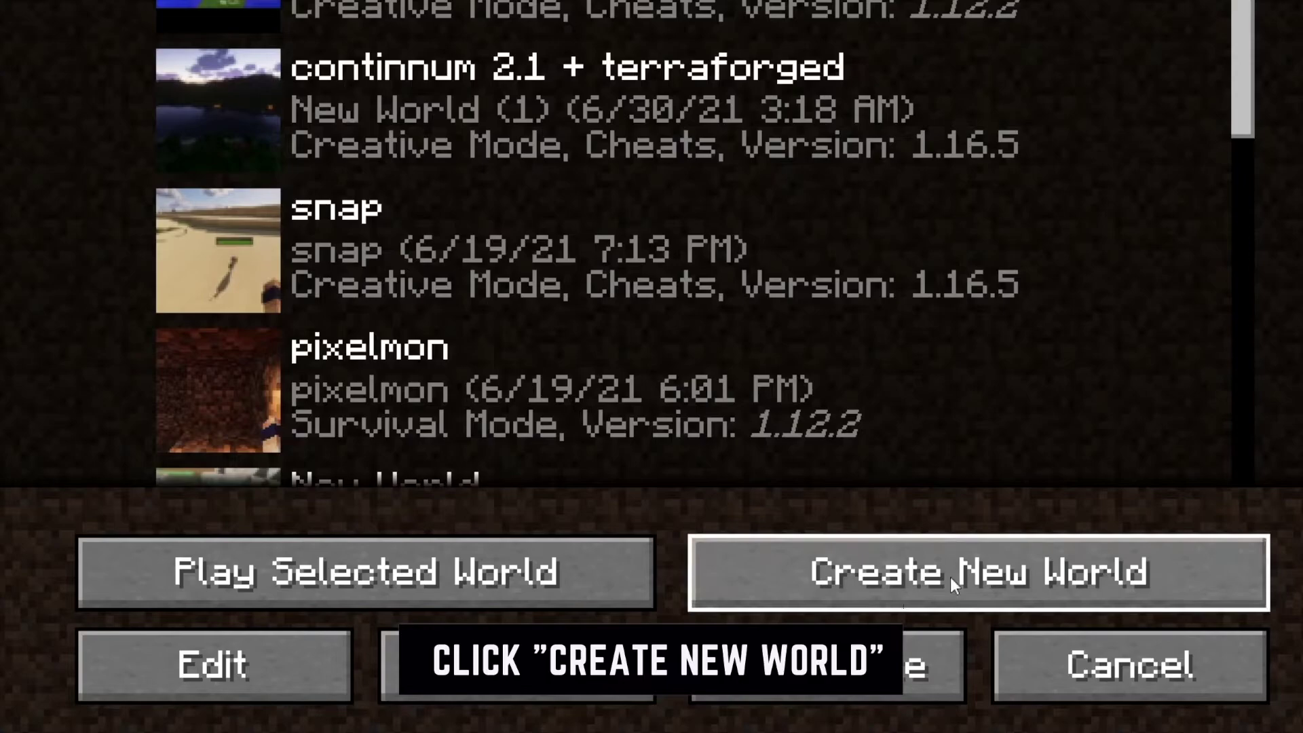
{"action": "left_click", "coordinate": [933, 540]}
{"action": "type", "text": "pokecube"}
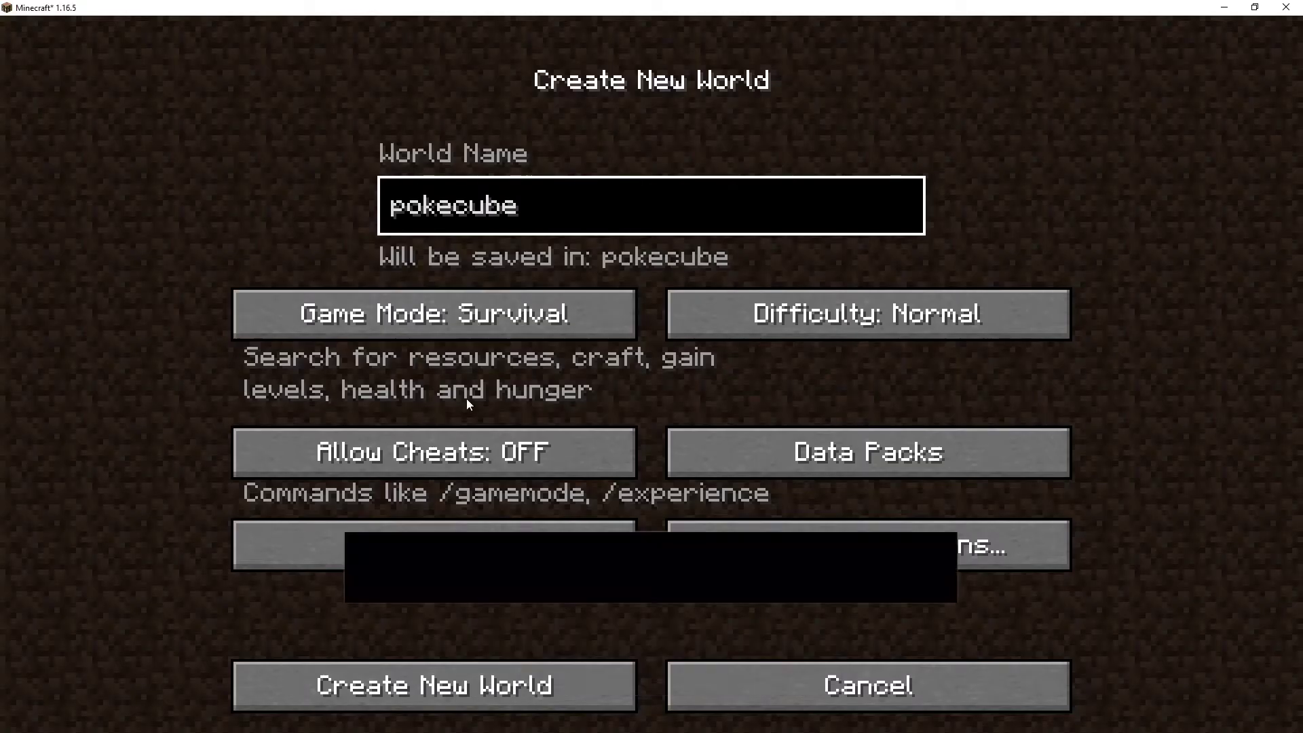
{"action": "left_click", "coordinate": [428, 668]}
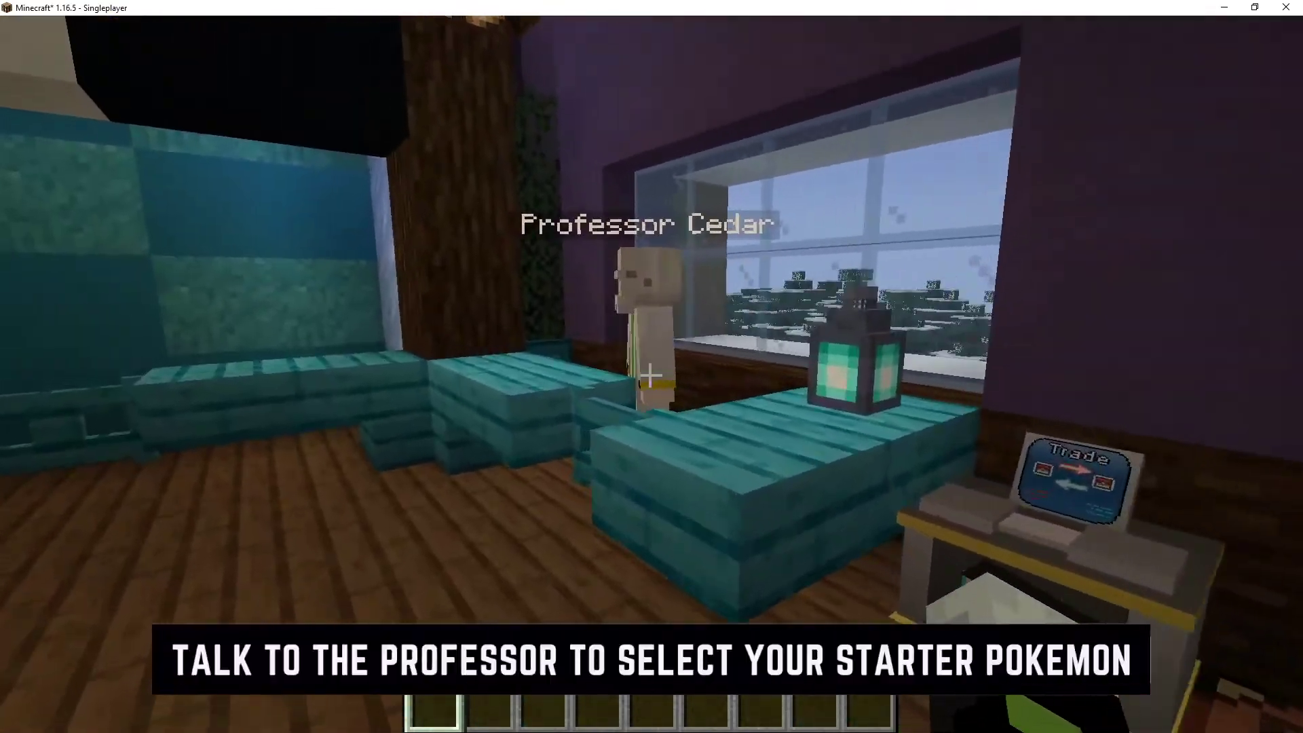
Step: Take Squirtle as the starter from Professor Cedar and throw out its Pokécube
{"action": "right_click", "coordinate": [650, 375]}
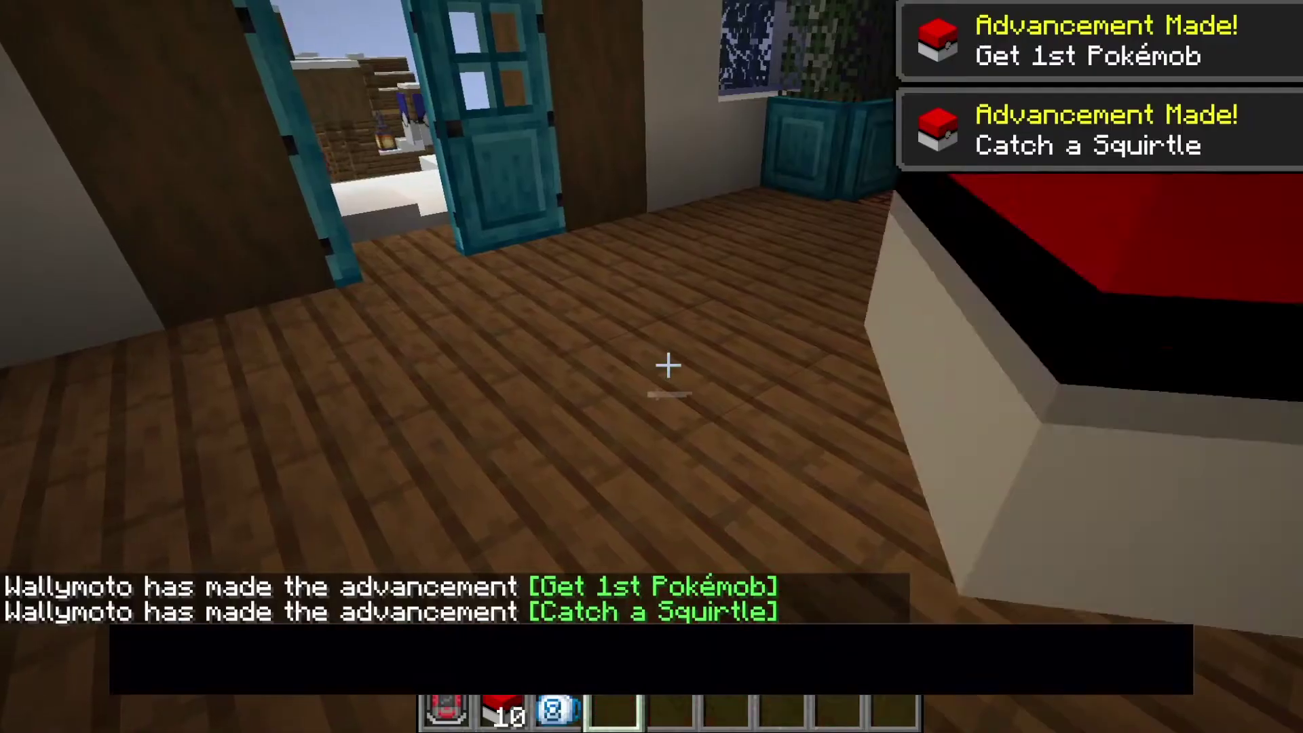
{"action": "key", "text": "r"}
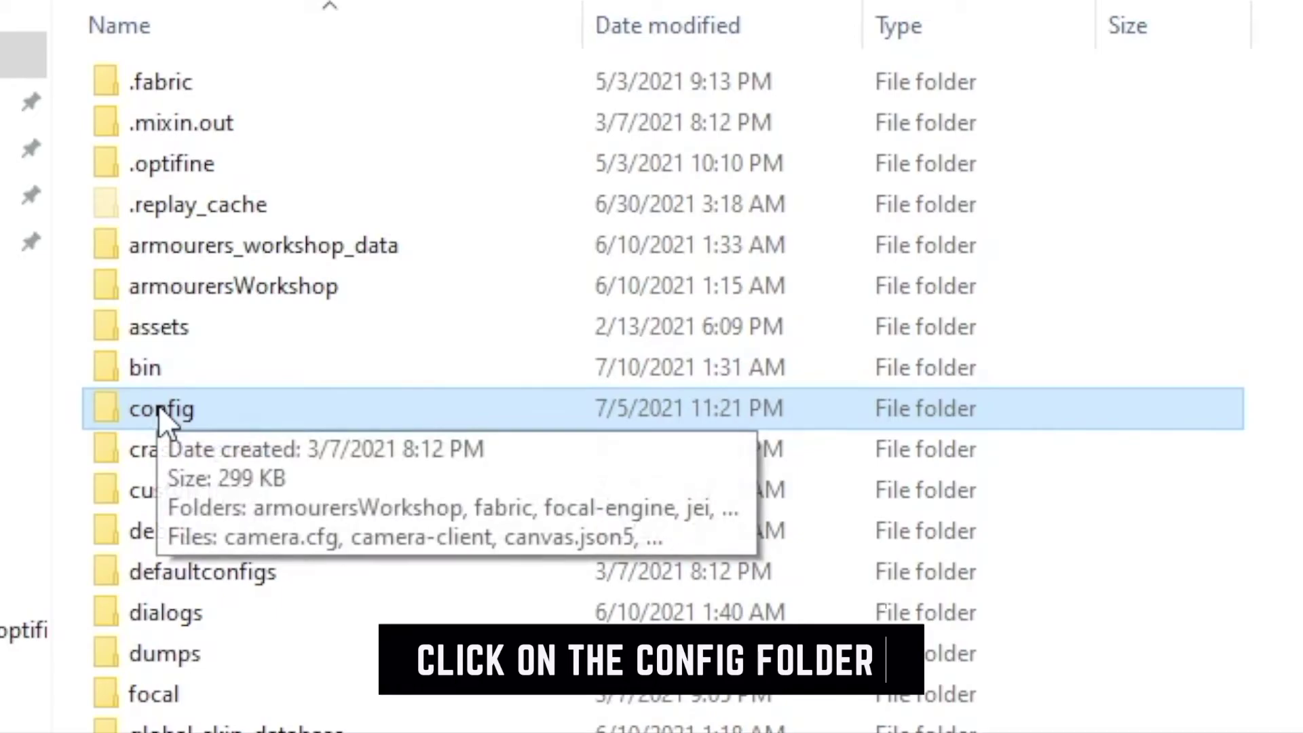
Step: Navigate config > pokecube and open the pokecube-common settings file
{"action": "double_click", "coordinate": [157, 408]}
{"action": "scroll", "coordinate": [372, 241], "scroll_direction": "down", "scroll_amount": 4}
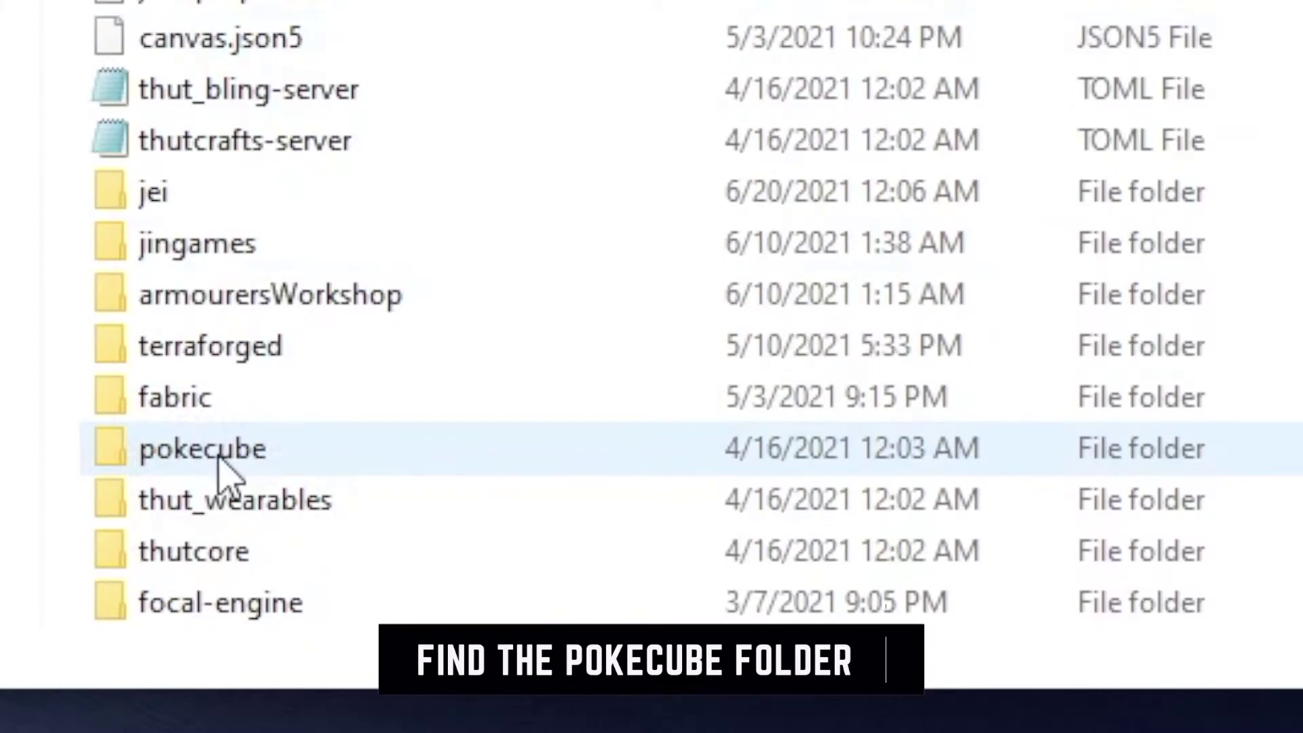
{"action": "double_click", "coordinate": [219, 459]}
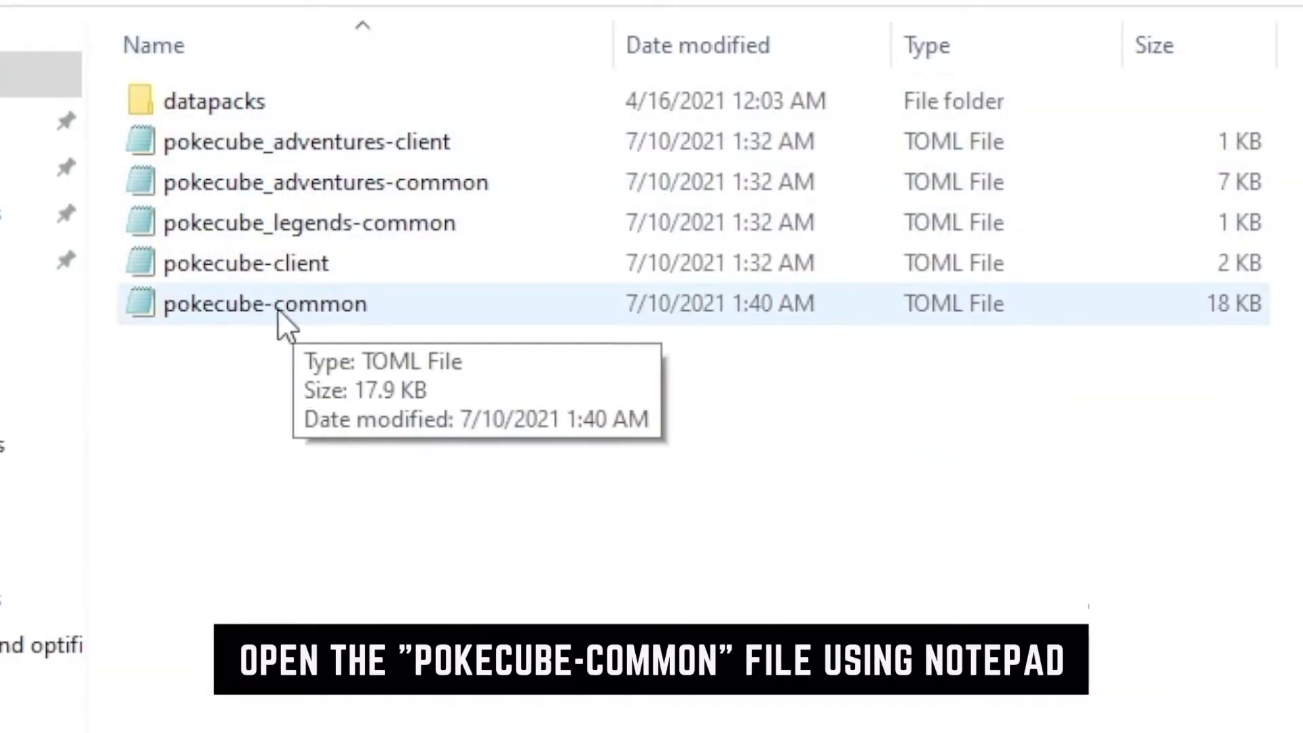
{"action": "left_click", "coordinate": [241, 307]}
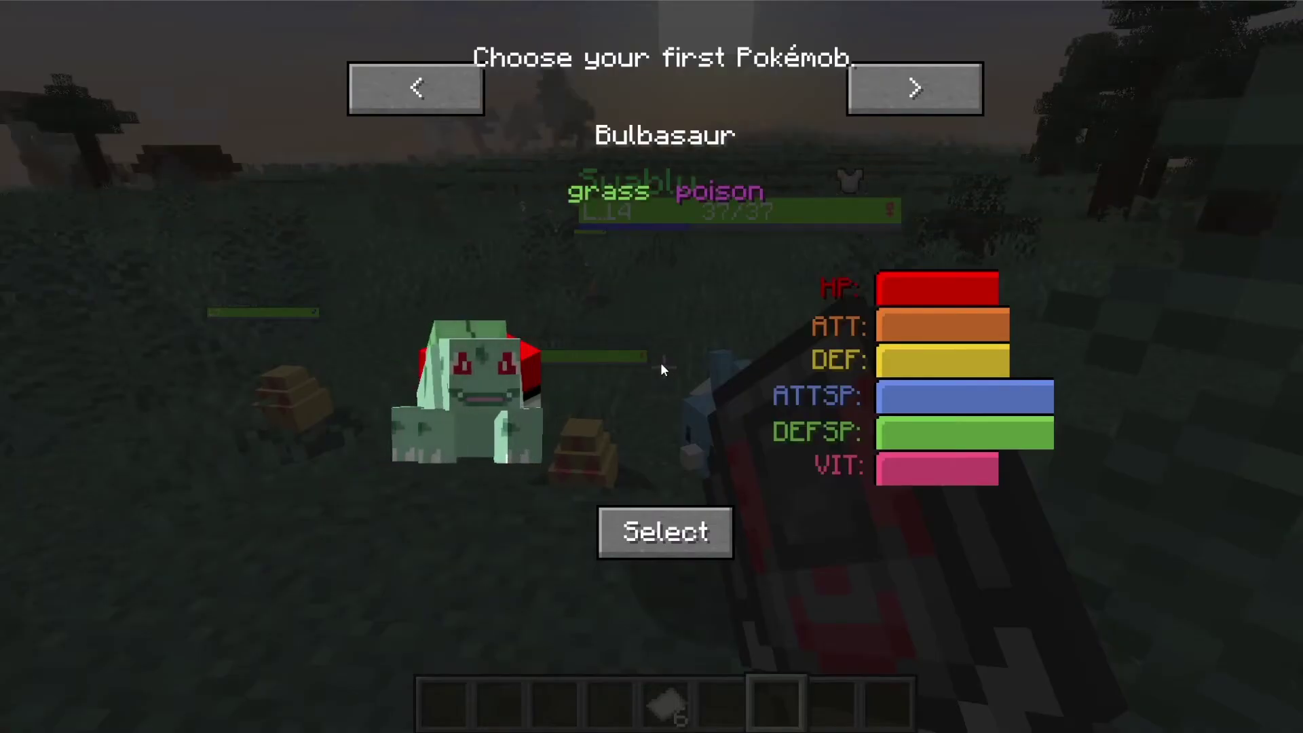
Step: Cycle two starters forward to Squirtle, select it, and send it out
{"action": "left_click", "coordinate": [895, 101]}
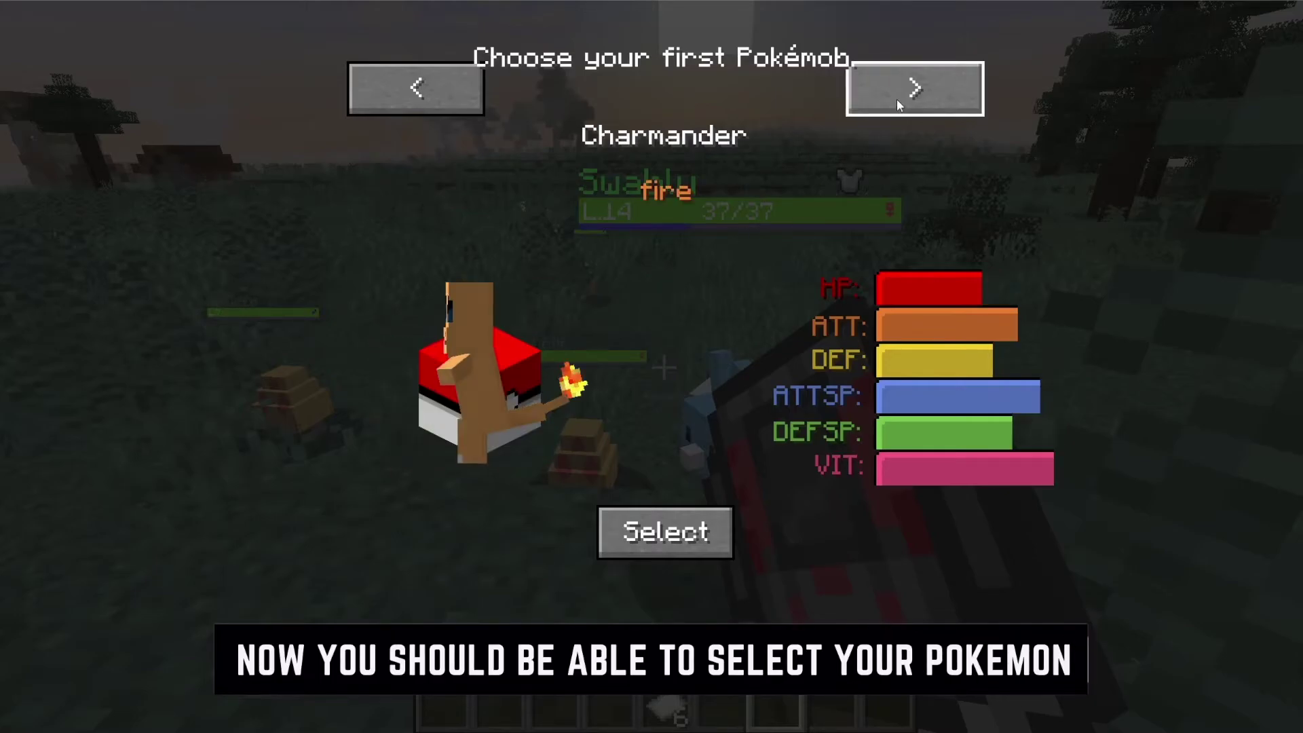
{"action": "left_click", "coordinate": [897, 99]}
{"action": "left_click", "coordinate": [657, 536]}
{"action": "key", "text": "r"}
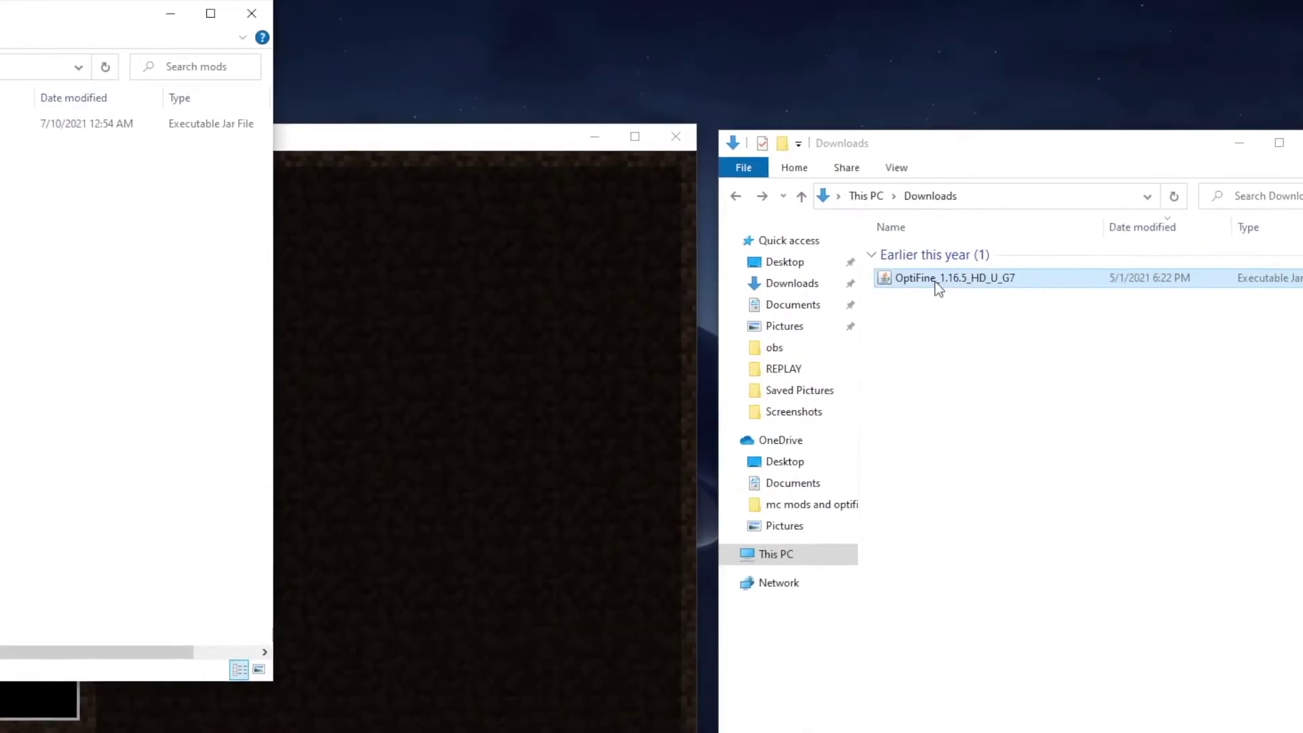
Step: Move OptiFine_1.16.5_HD_U_G7 from Downloads into the mods folder and close the camera view
{"action": "left_click_drag", "start_coordinate": [938, 288], "coordinate": [1, 190]}
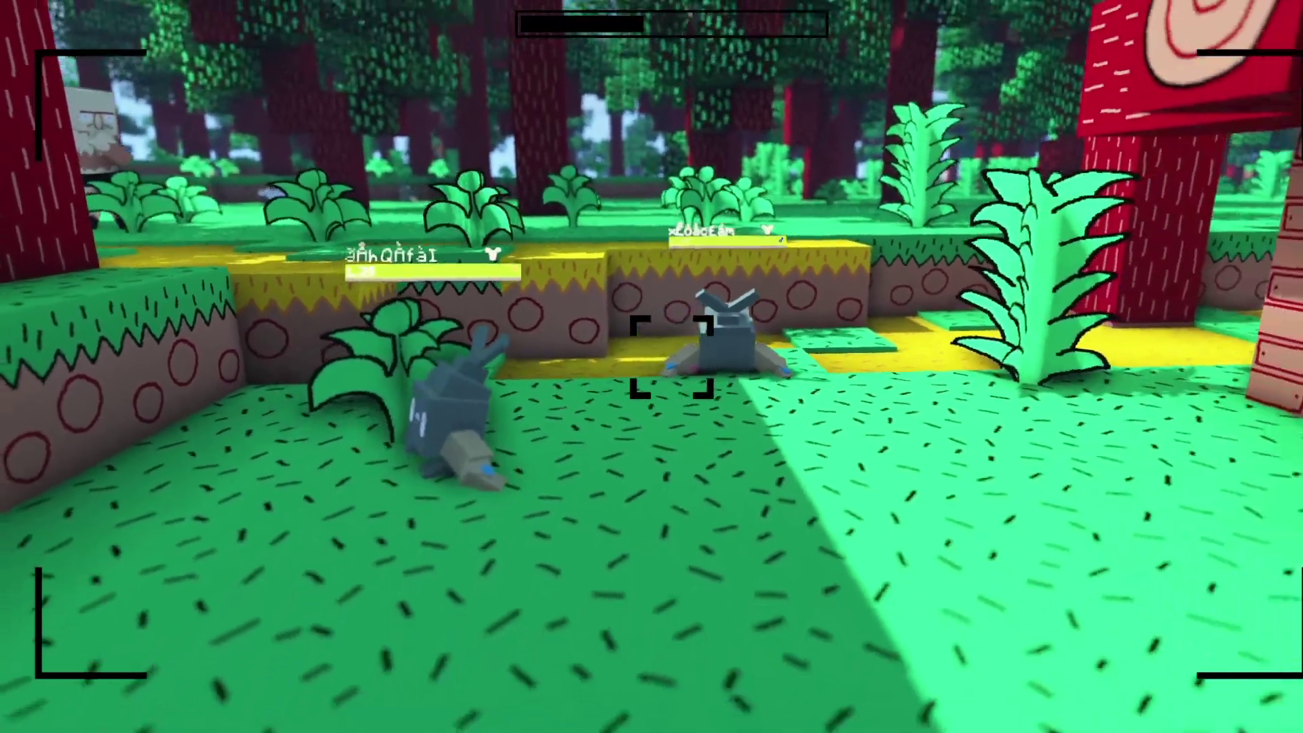
{"action": "key", "text": "Escape"}
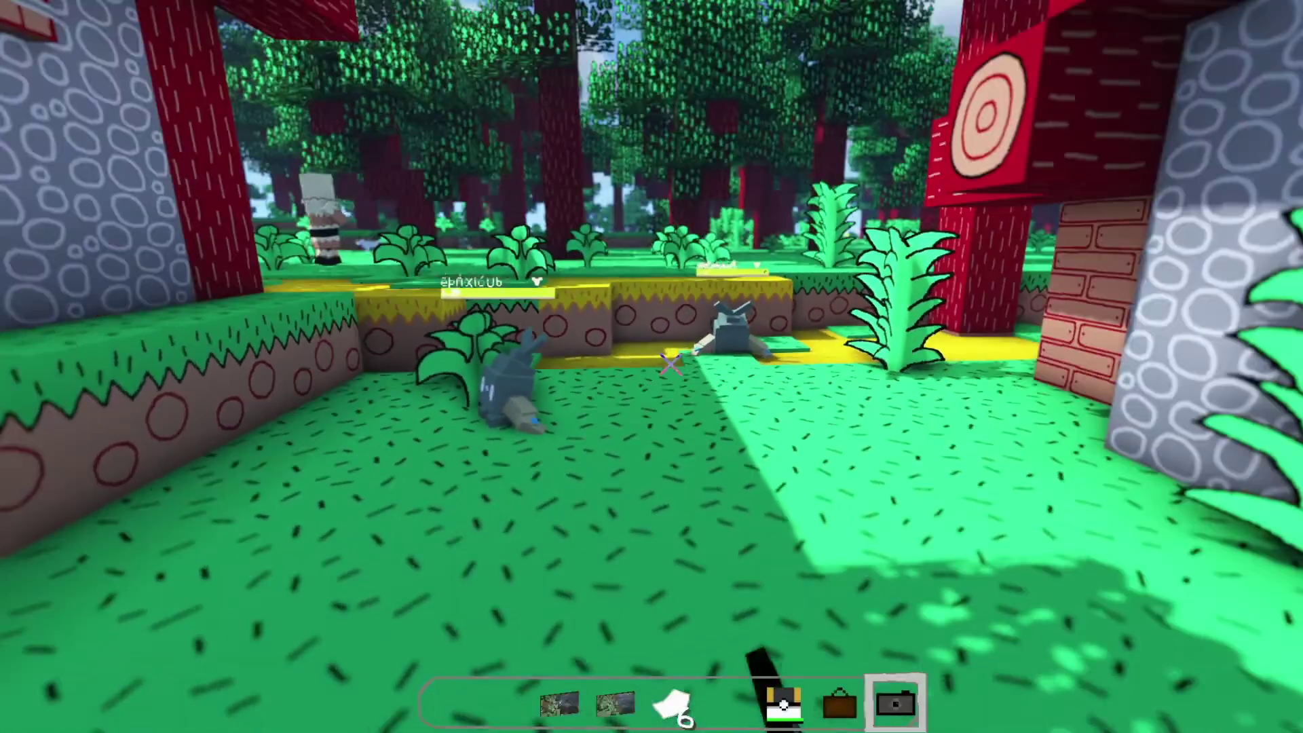